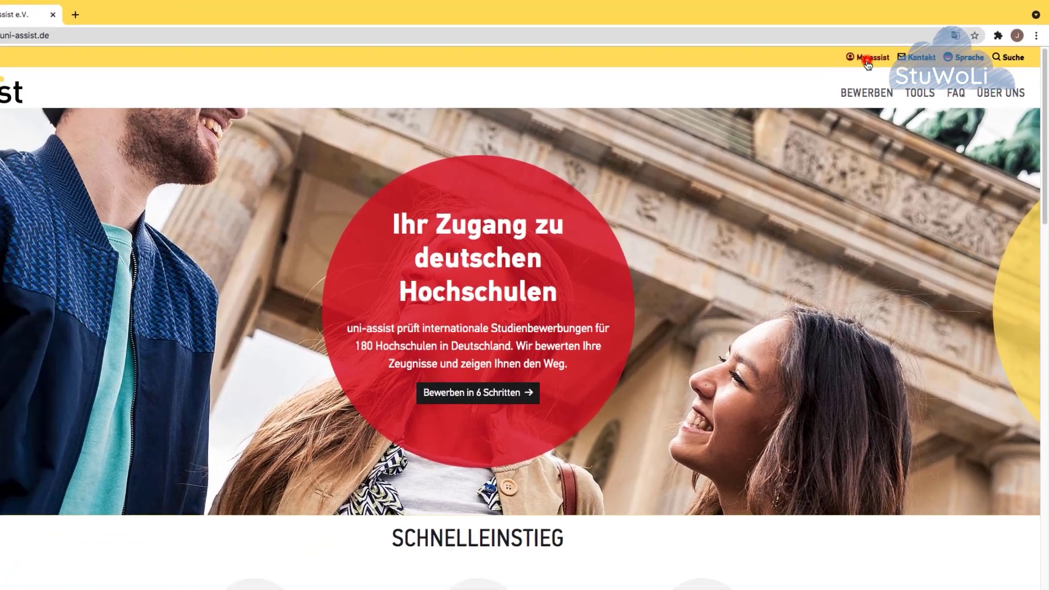
# Step: Open the My assist portal and filter the semester offers by the university Goethe-Universität Frankfurt
pyautogui.click(843, 68)
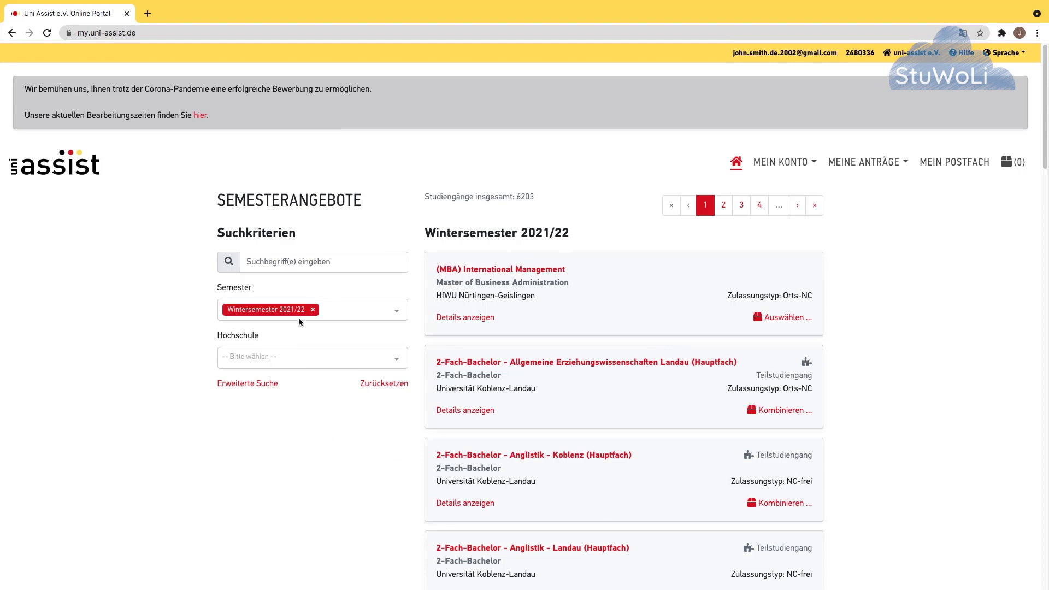
pyautogui.click(258, 310)
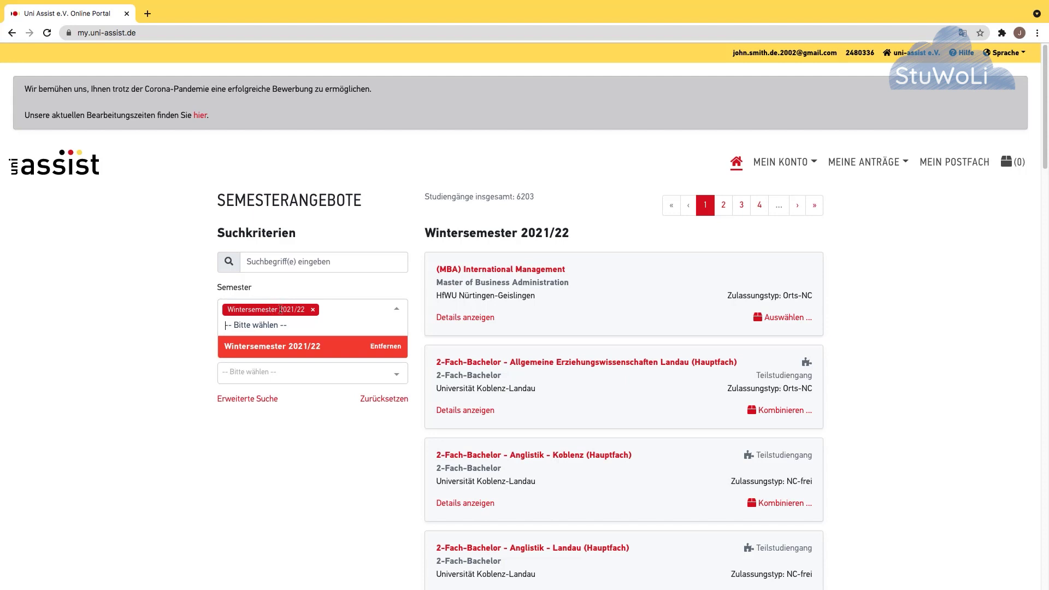
pyautogui.click(178, 314)
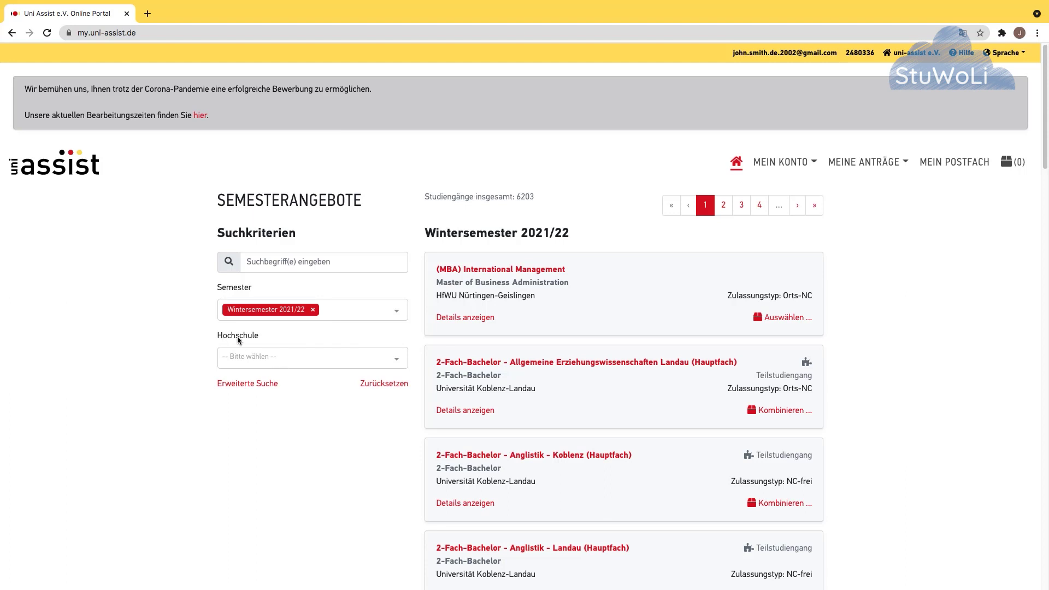
pyautogui.click(266, 358)
pyautogui.write('f')
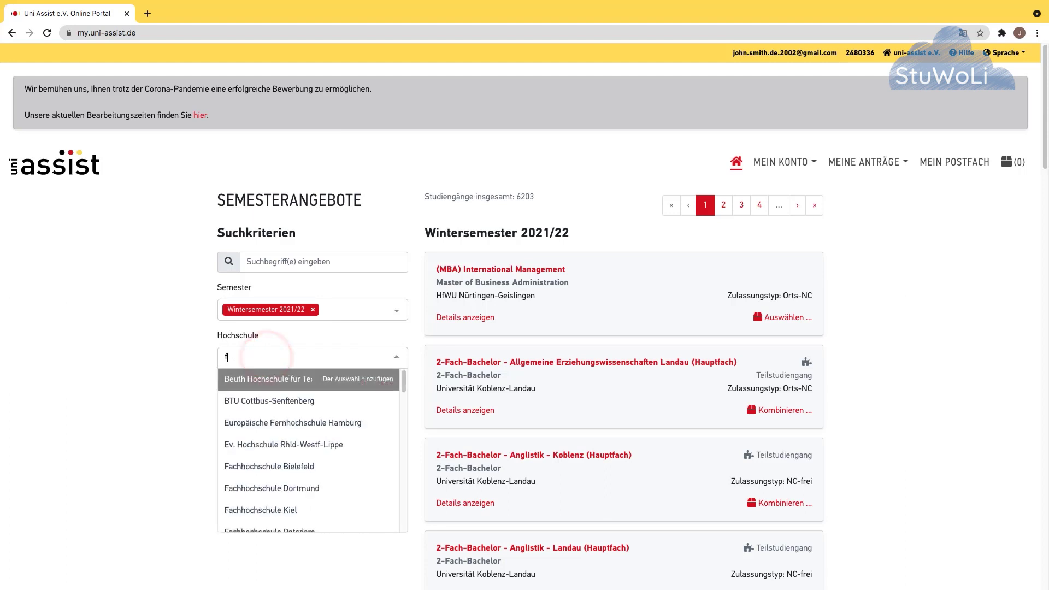
pyautogui.write('rankfurt')
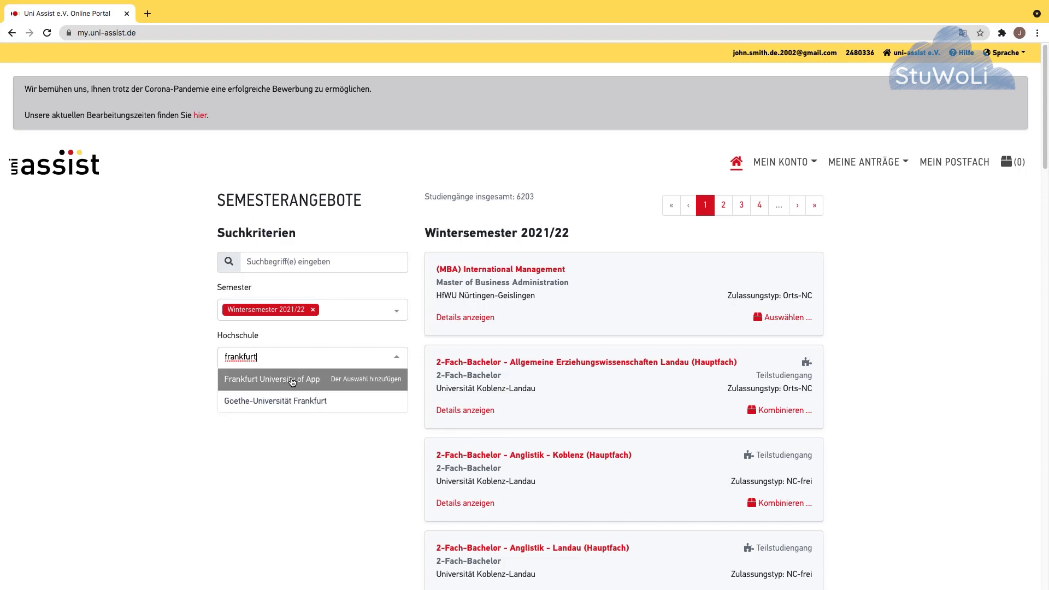
pyautogui.click(304, 409)
# Step: Search the filtered degree programmes for "wirtschafts" and look through the matching offers
pyautogui.click(280, 263)
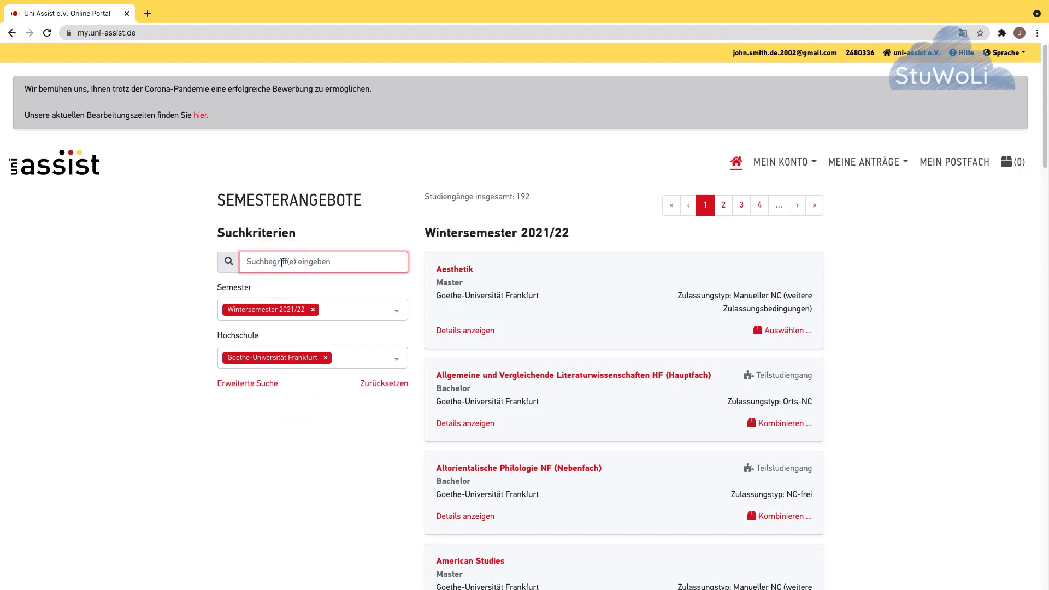
pyautogui.write('wirtschaft')
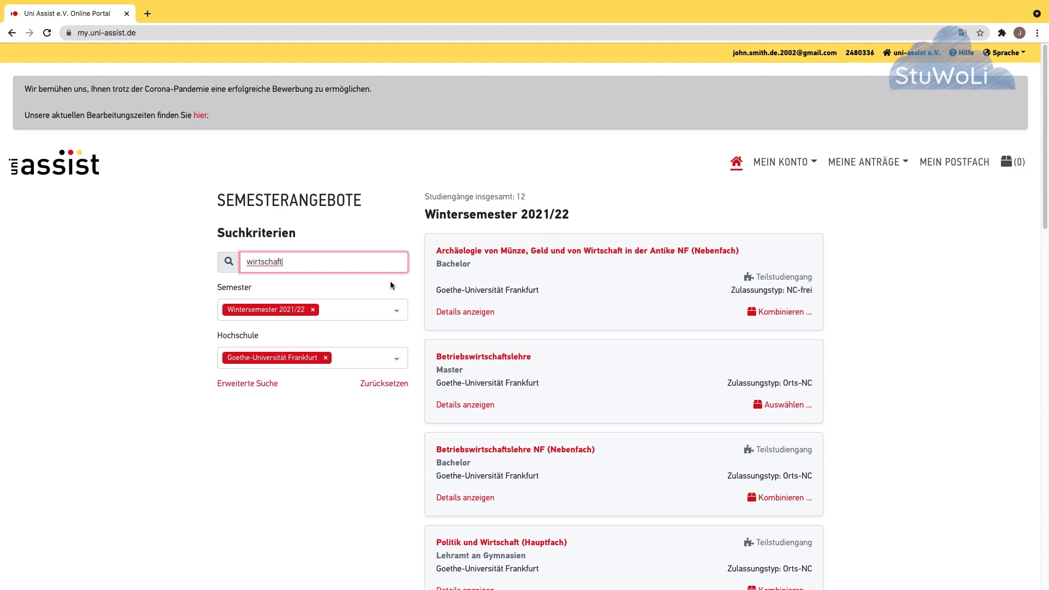
pyautogui.write('s')
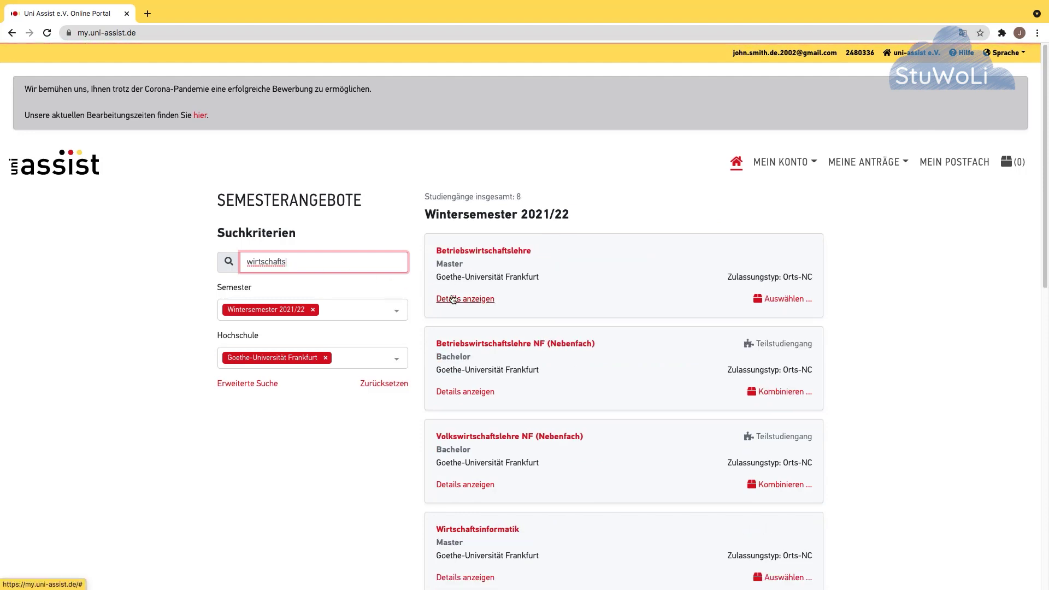
pyautogui.scroll(-9, 519, 340)
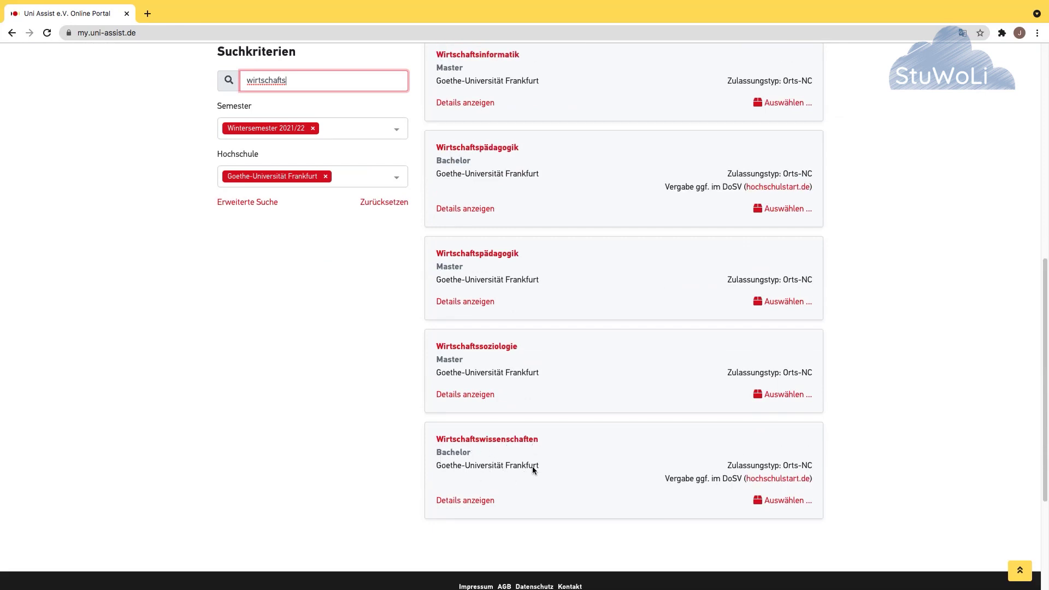
# Step: Expand to the advanced search and restrict the degree type to Bachelor
pyautogui.click(249, 203)
pyautogui.click(262, 269)
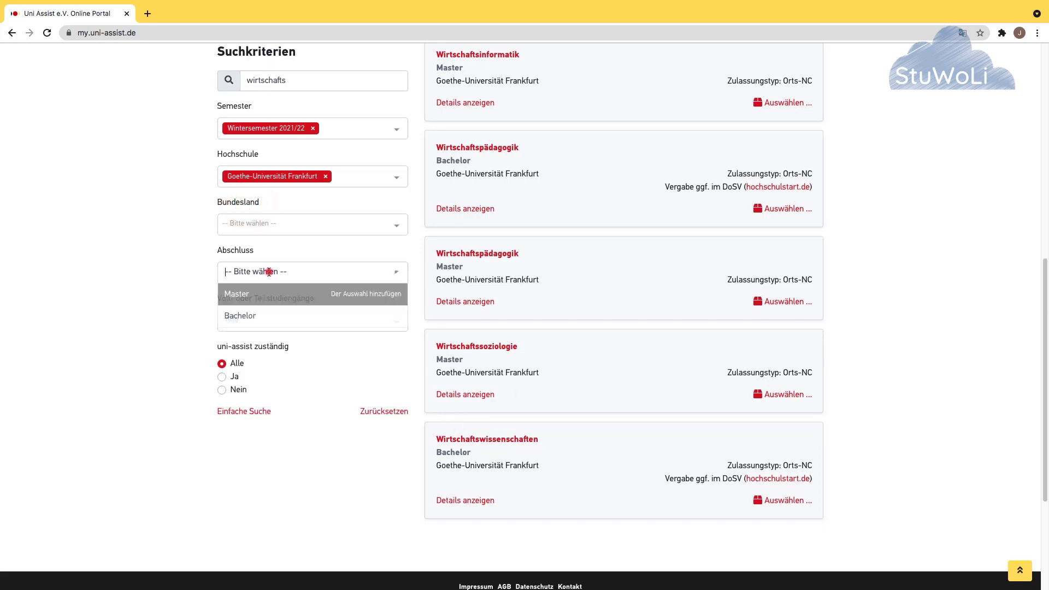
pyautogui.click(240, 309)
pyautogui.scroll(3, 540, 246)
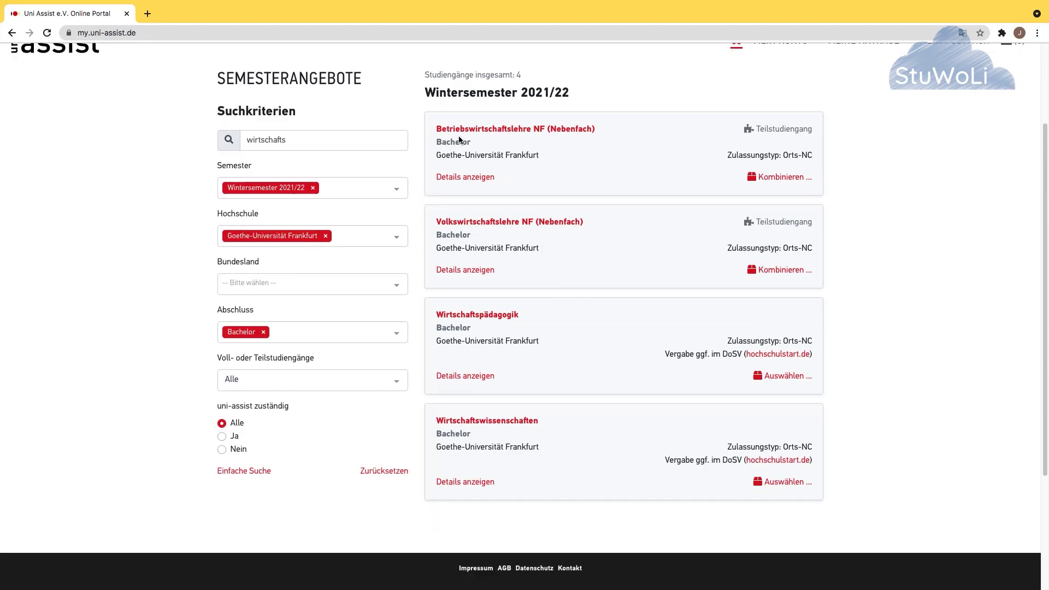
# Step: Show the details of the Bachelor programme Wirtschaftswissenschaften and examine its admission and DoSV allocation information
pyautogui.doubleClick(535, 128)
pyautogui.click(533, 224)
pyautogui.click(474, 482)
pyautogui.scroll(-3, 475, 483)
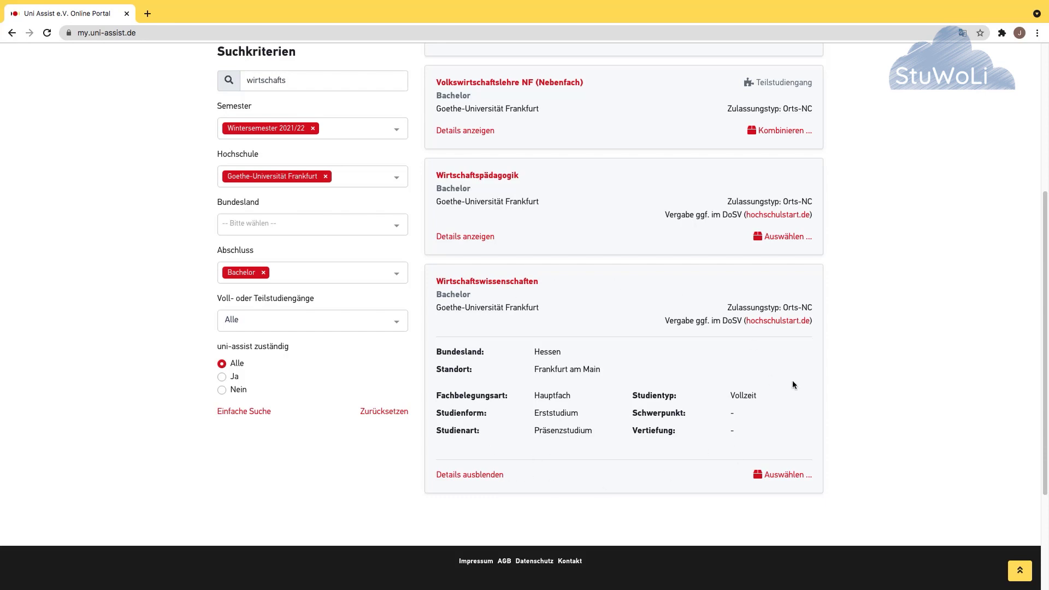
pyautogui.click(721, 320)
pyautogui.doubleClick(734, 320)
pyautogui.click(779, 326)
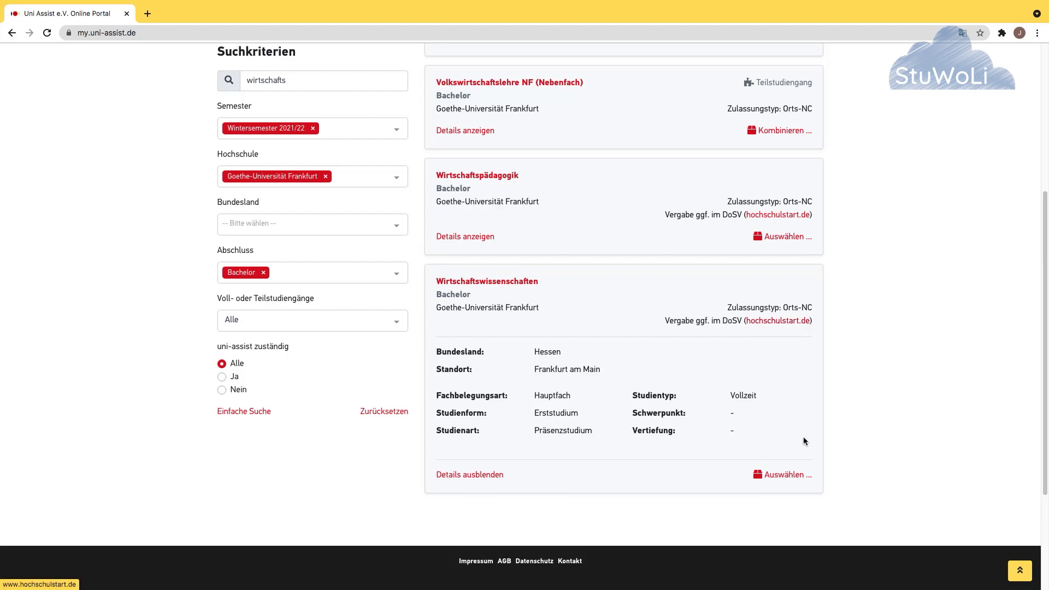
# Step: Add Wirtschaftswissenschaften at Goethe-Universität Frankfurt to the selection list for the 1. Fachsemester
pyautogui.click(783, 476)
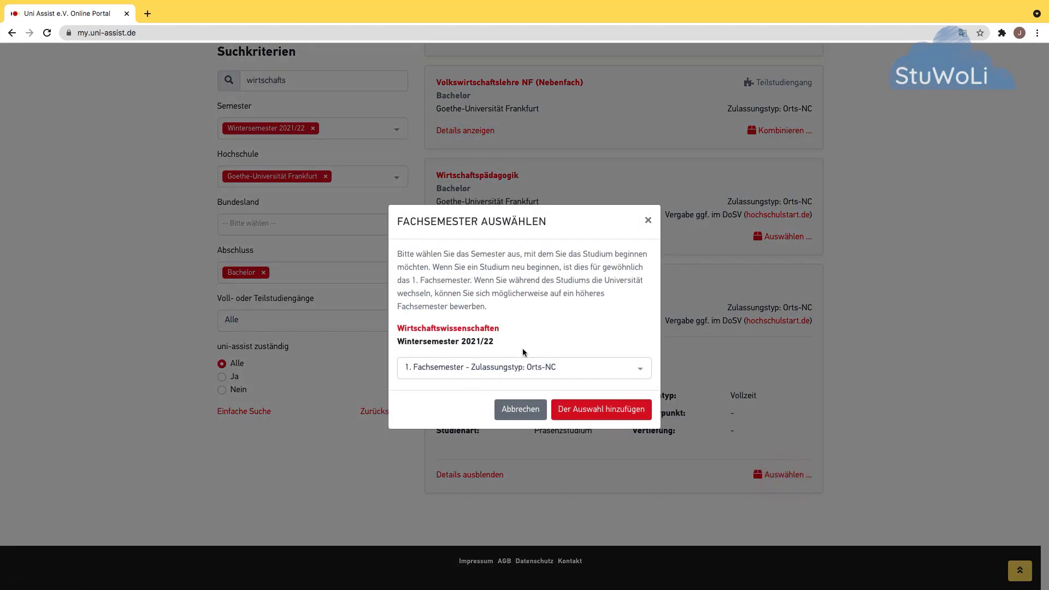
pyautogui.click(459, 367)
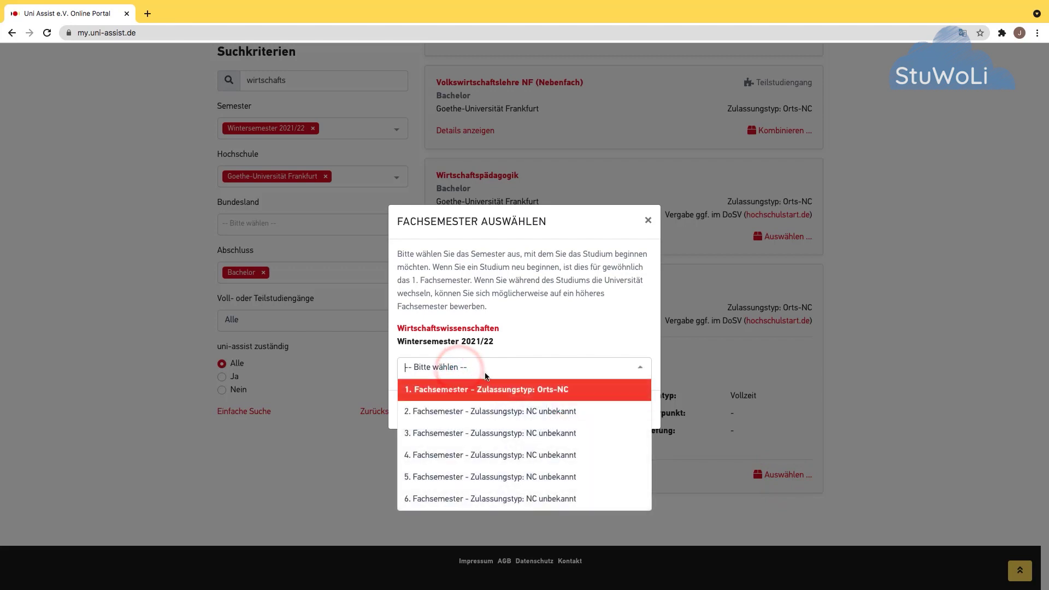
pyautogui.click(510, 389)
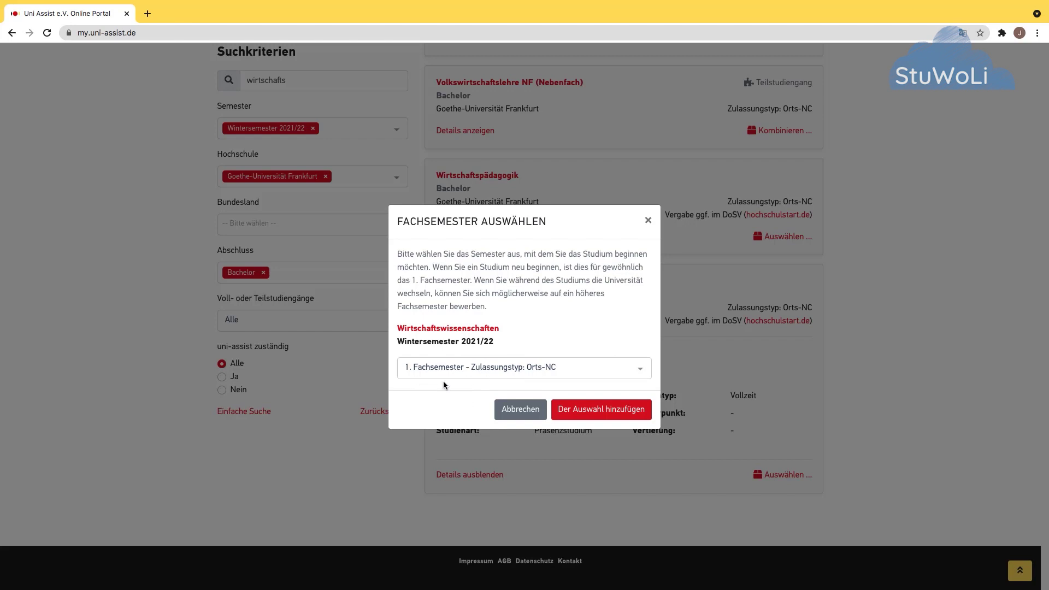
pyautogui.click(612, 411)
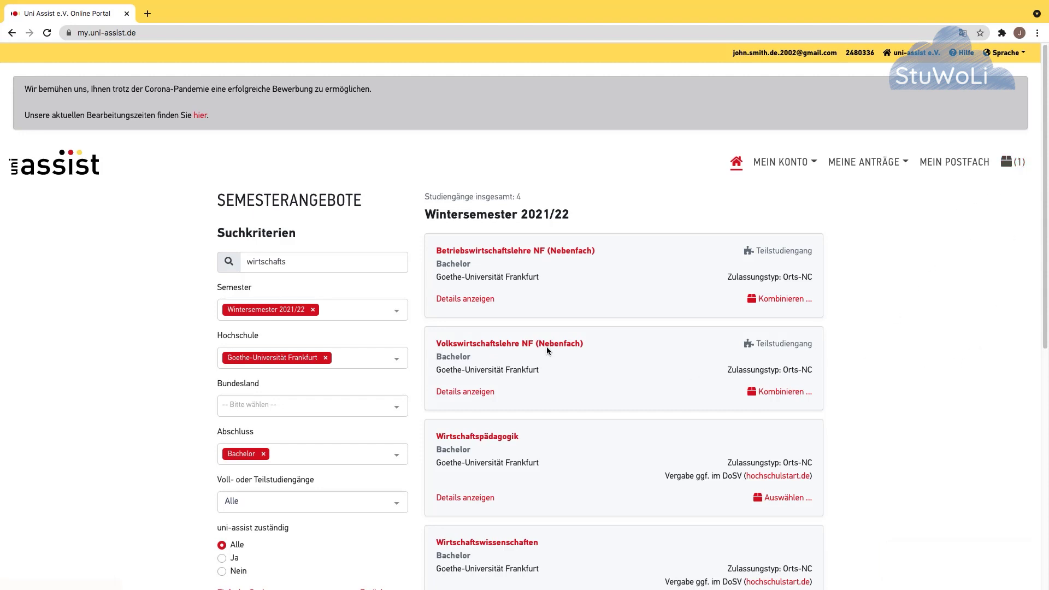
# Step: Change the university filter to Frankfurt University of Applied Sciences and the search term to "betriebs"
pyautogui.click(325, 358)
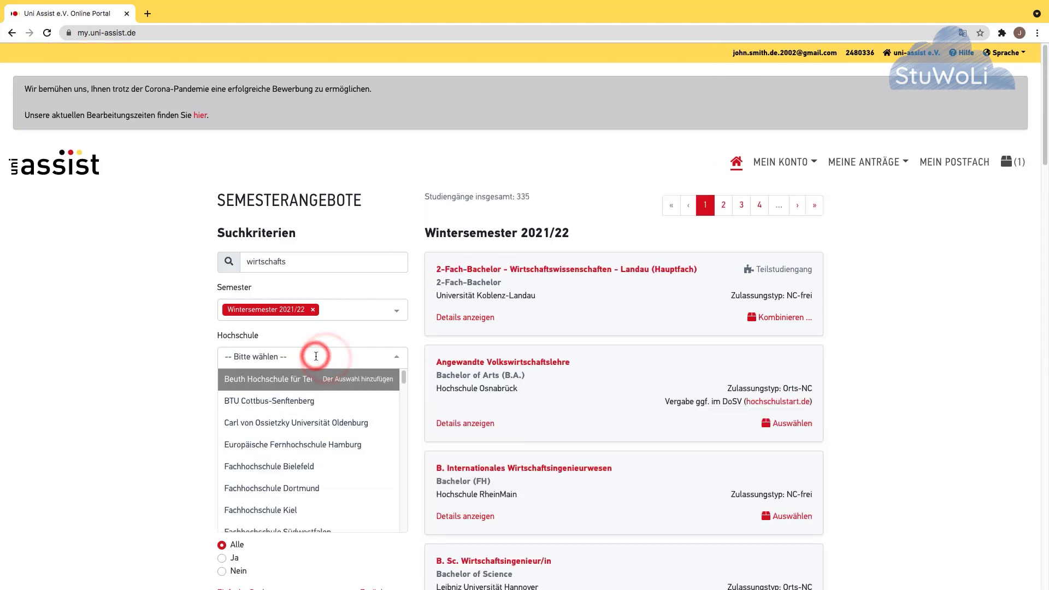
pyautogui.write('frankf')
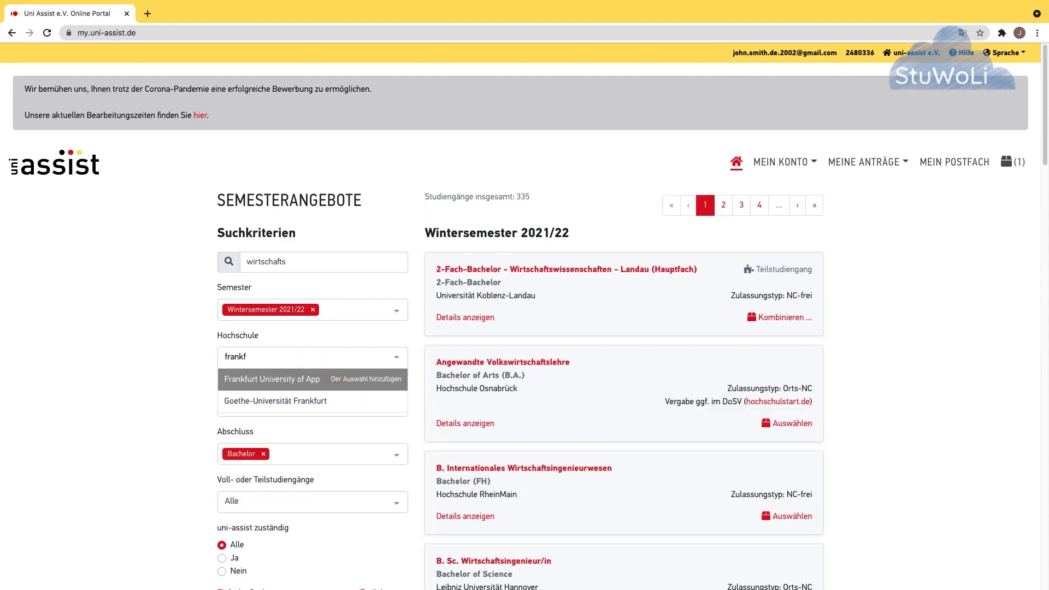
pyautogui.click(308, 379)
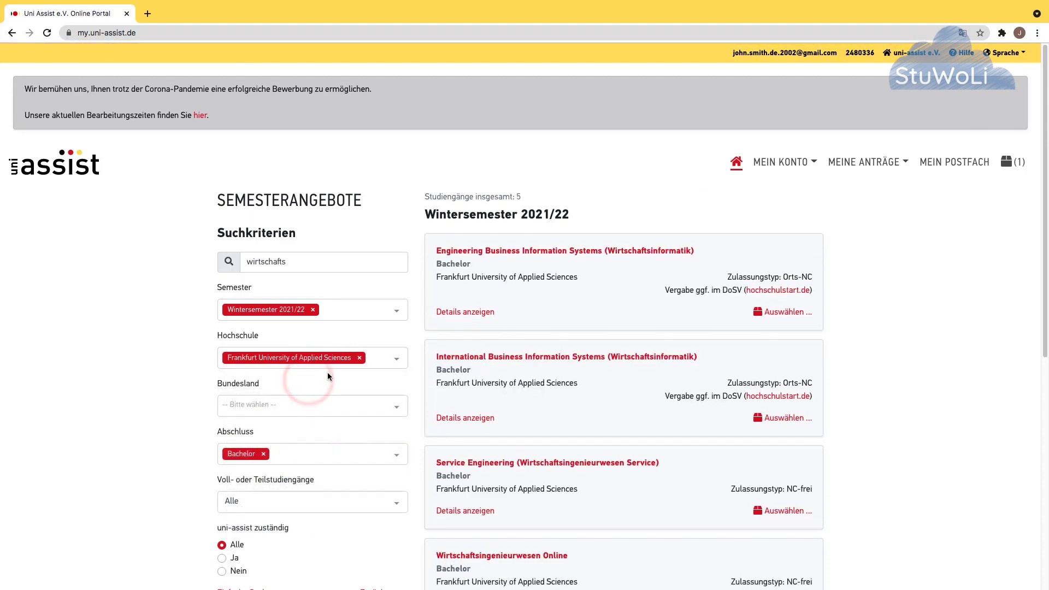
pyautogui.doubleClick(293, 258)
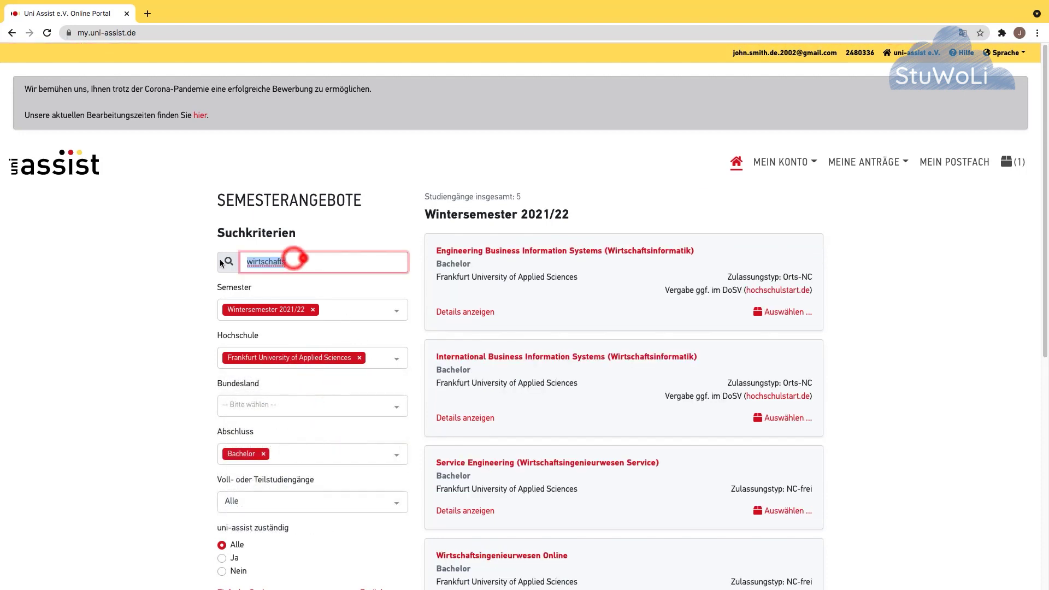
pyautogui.write('betriebs')
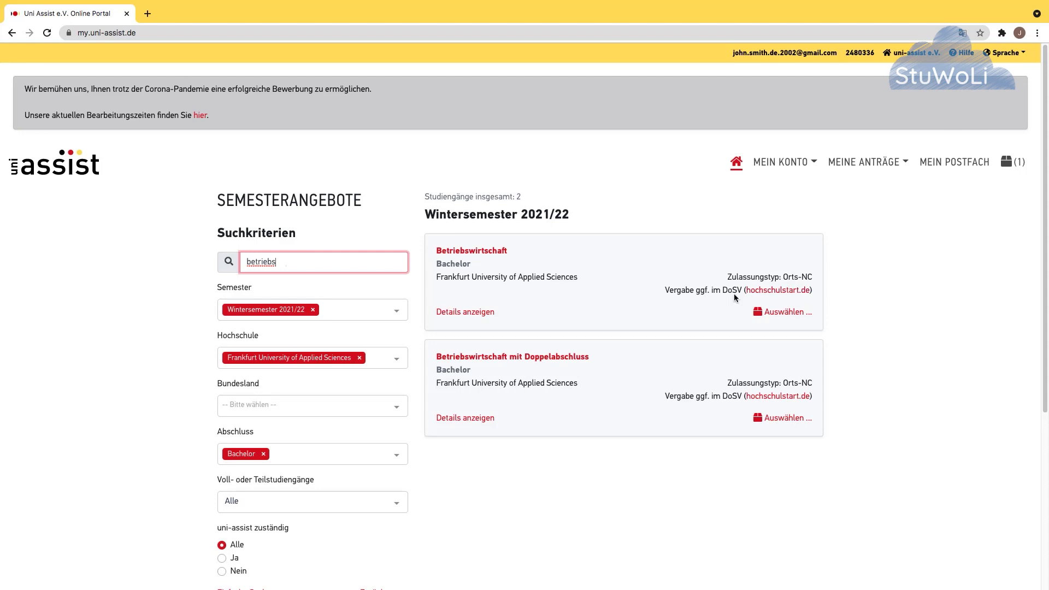
# Step: Expand the details of the Betriebswirtschaft programme, including the full information from the university
pyautogui.click(484, 311)
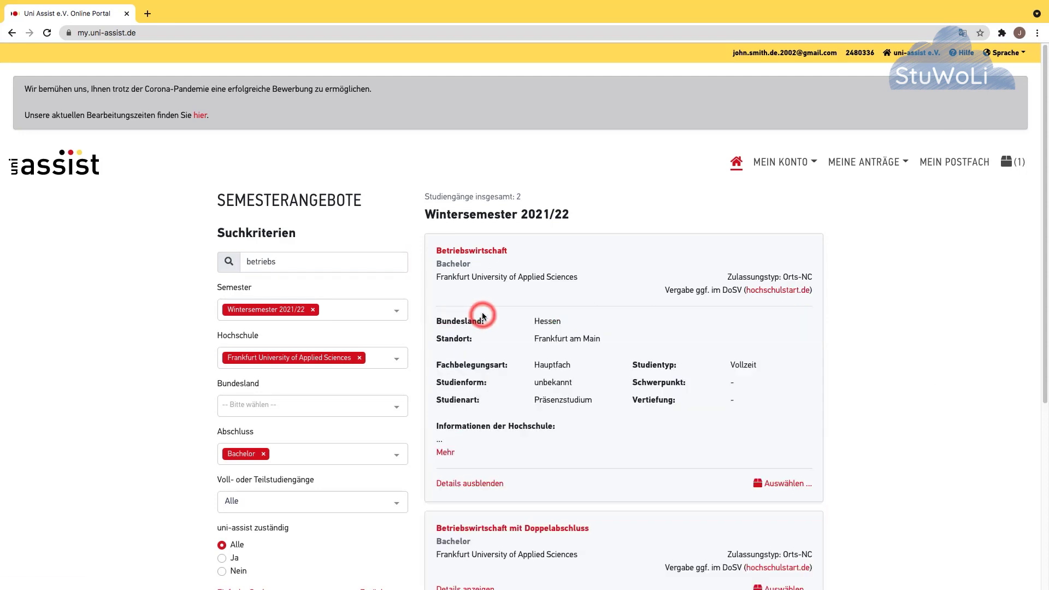
pyautogui.click(444, 452)
pyautogui.scroll(-2, 581, 288)
pyautogui.scroll(-3, 581, 288)
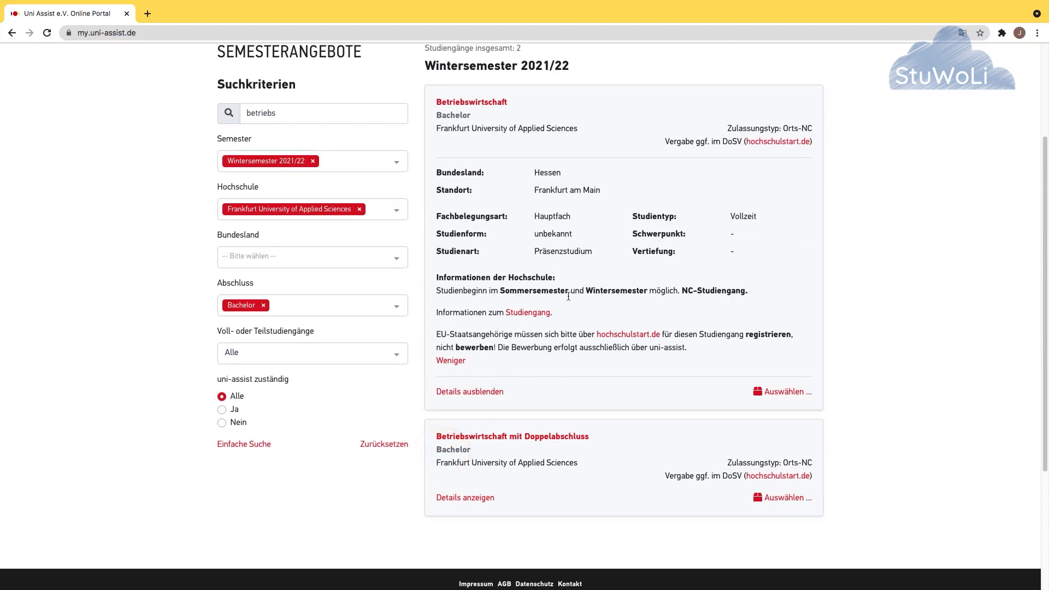
# Step: Examine the possible start semesters and the NC note for Betriebswirtschaft, and collapse its details
pyautogui.moveTo(499, 291); pyautogui.dragTo(649, 290)
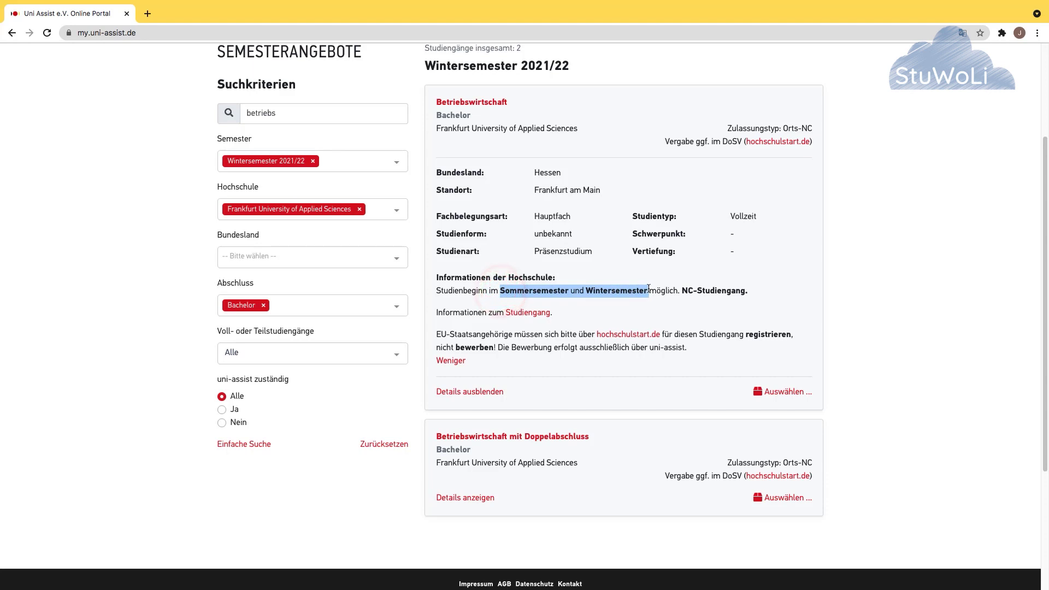
pyautogui.click(664, 317)
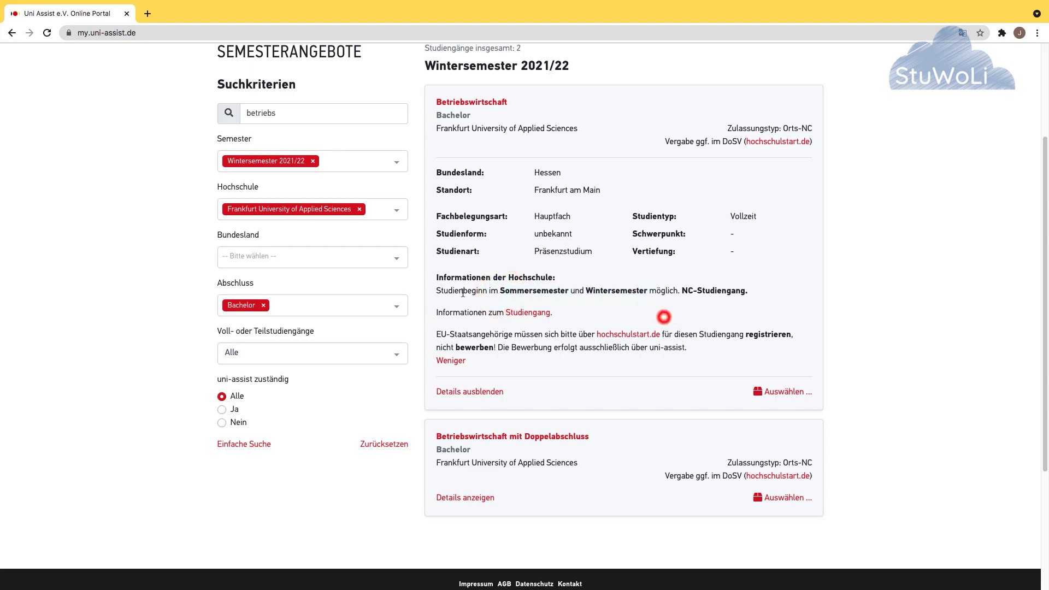
pyautogui.moveTo(490, 291); pyautogui.dragTo(561, 291)
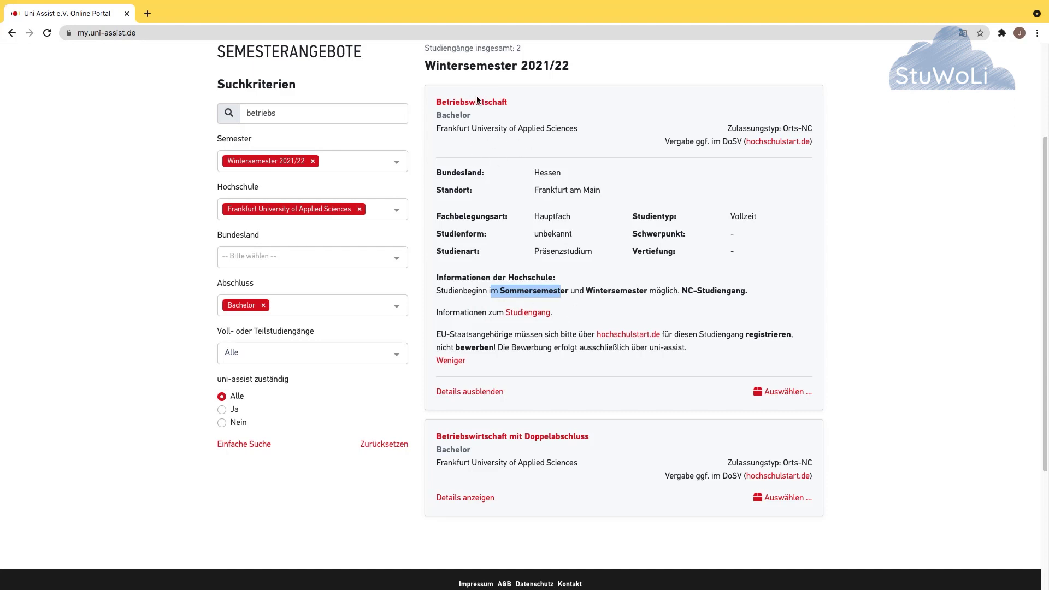
pyautogui.click(647, 313)
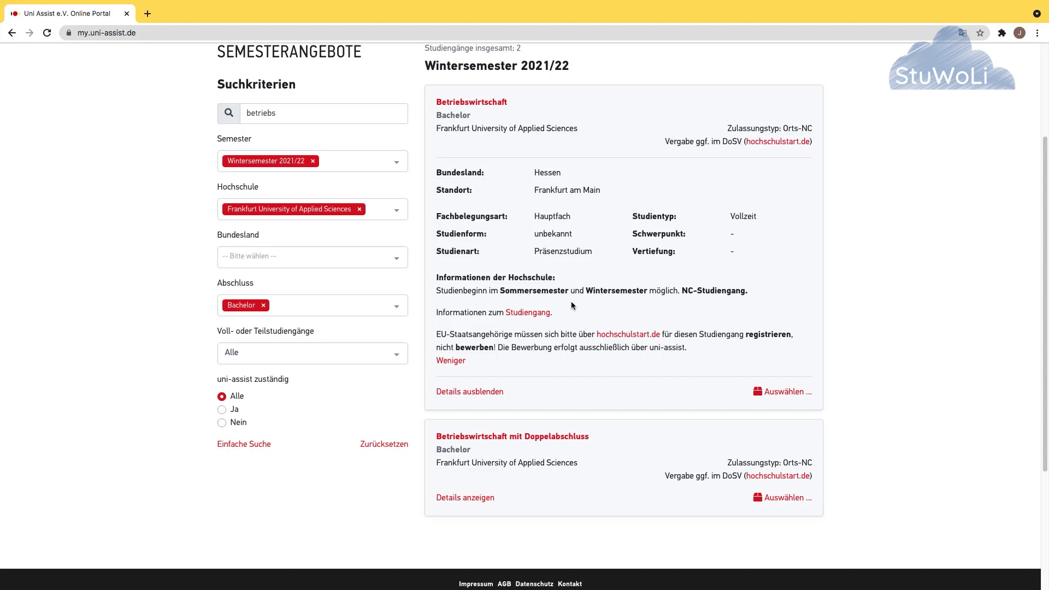
pyautogui.moveTo(490, 290); pyautogui.dragTo(656, 295)
pyautogui.click(671, 295)
pyautogui.click(753, 300)
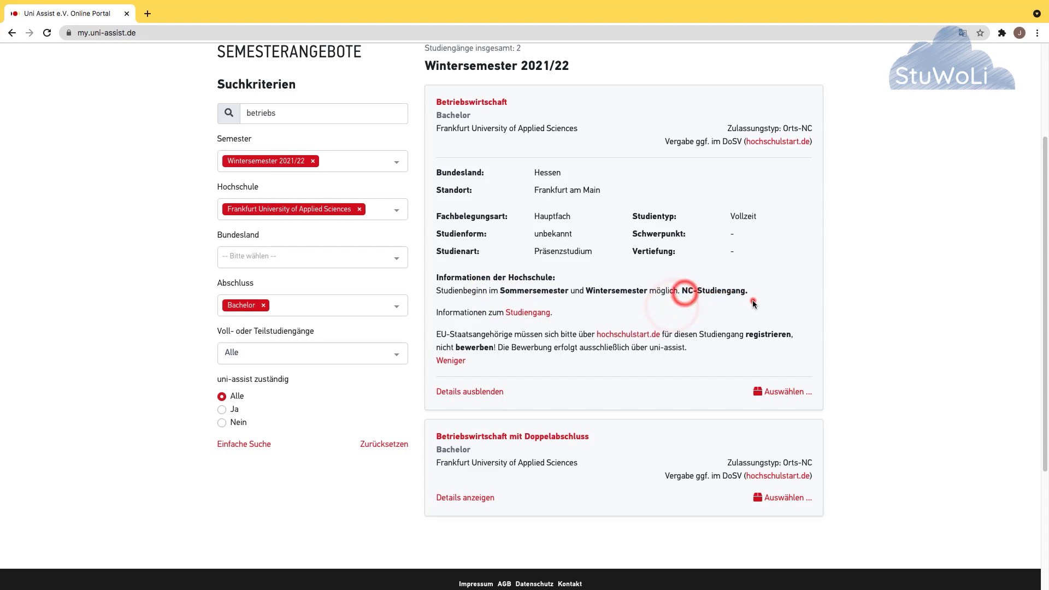
pyautogui.click(692, 290)
pyautogui.click(690, 312)
pyautogui.click(588, 303)
pyautogui.click(483, 392)
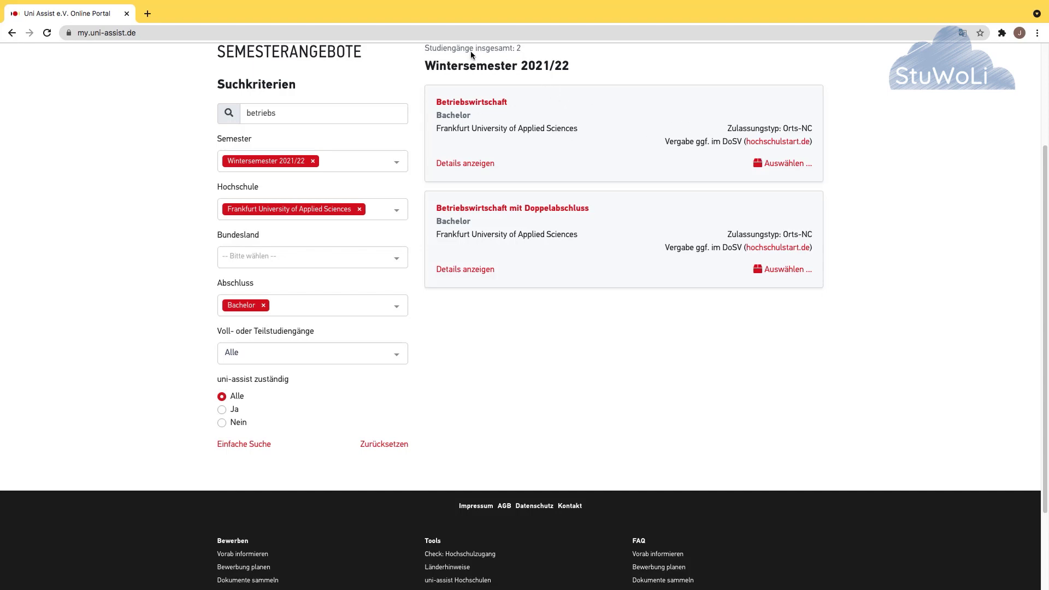
# Step: Add Betriebswirtschaft for Wintersemester 2021/22, 1. Fachsemester, to the selection list
pyautogui.moveTo(493, 66); pyautogui.dragTo(572, 67)
pyautogui.click(792, 182)
pyautogui.click(789, 165)
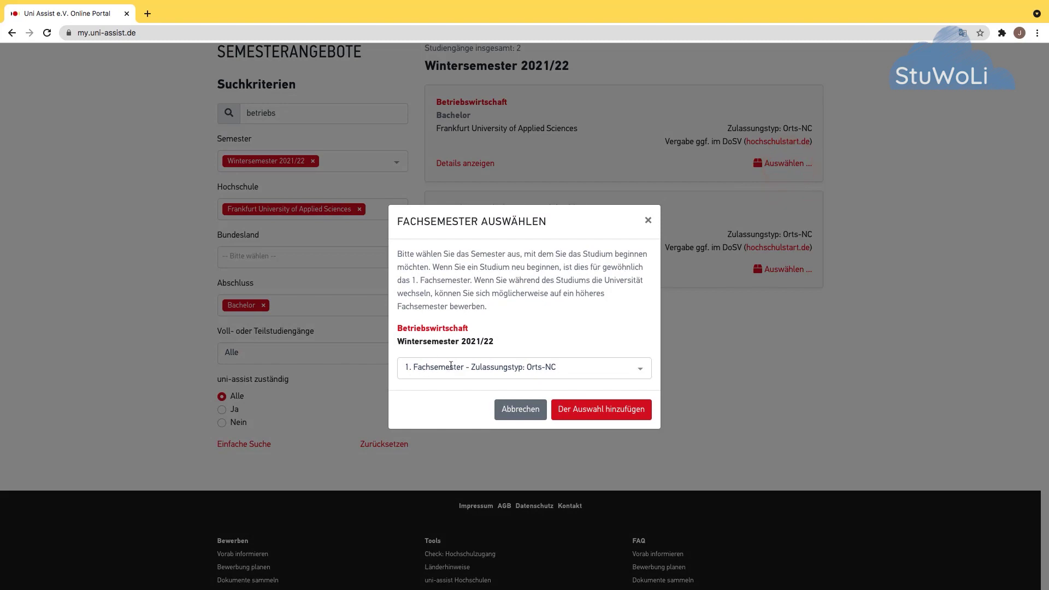
pyautogui.click(600, 409)
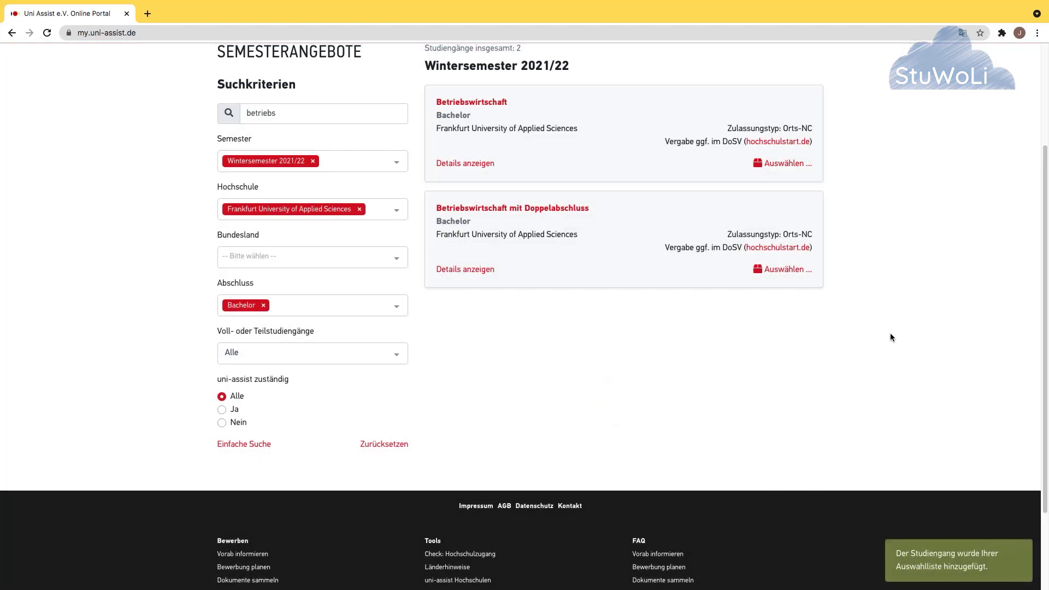
# Step: Open the selection list and review the chosen degree programmes and their processing costs
pyautogui.scroll(3, 897, 330)
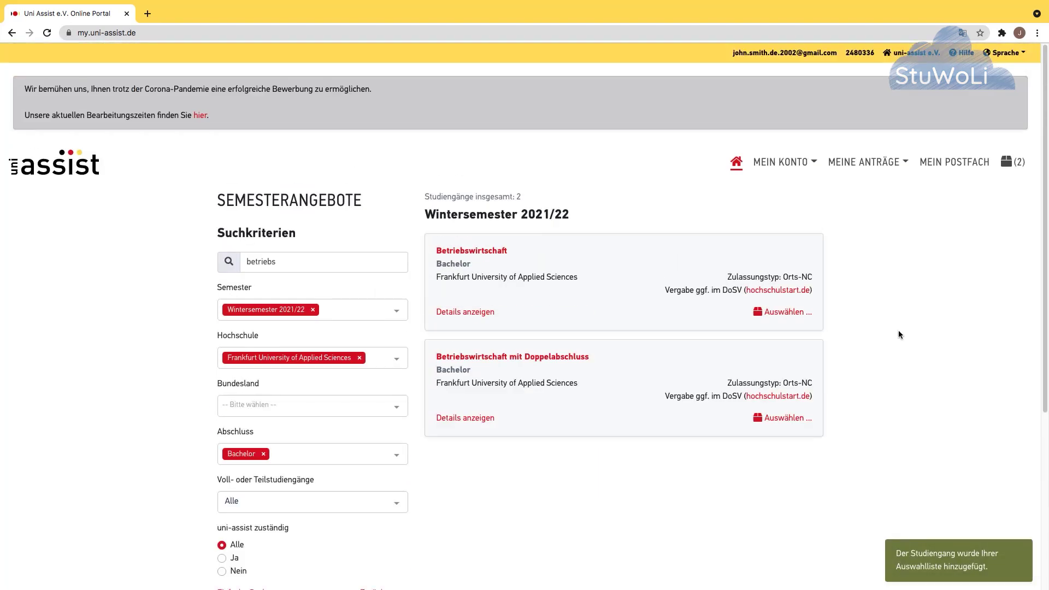
pyautogui.click(1002, 164)
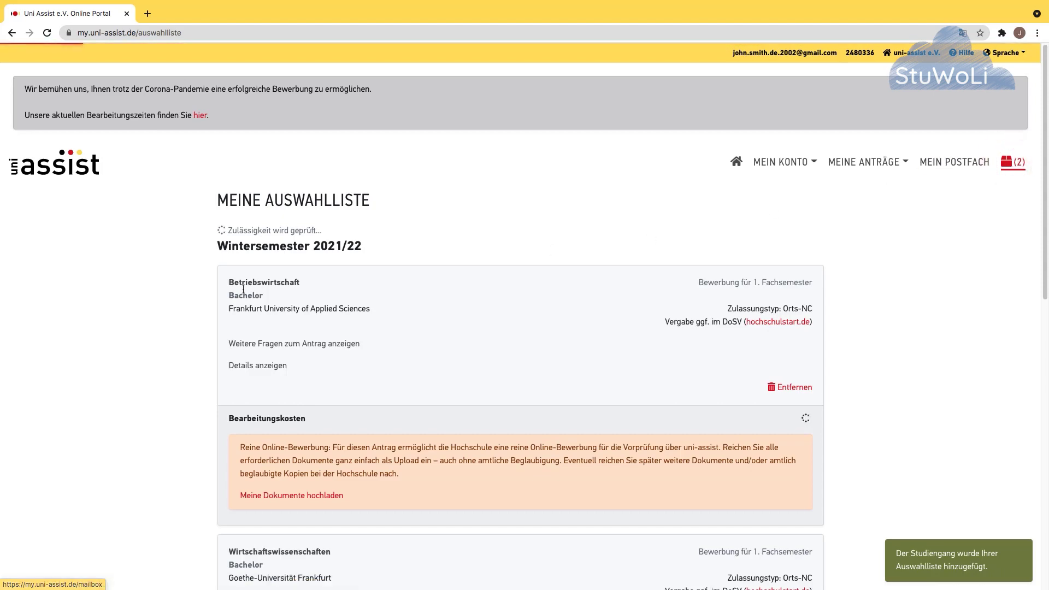
pyautogui.scroll(-6, 244, 288)
pyautogui.scroll(3, 244, 280)
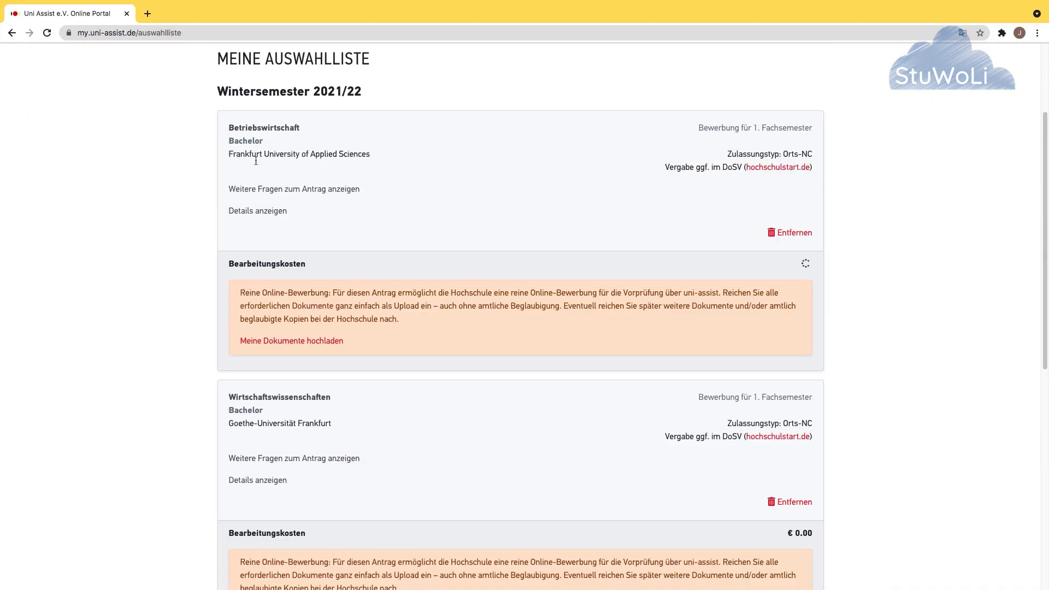
# Step: Compare the universities, open questions and processing costs of the Betriebswirtschaft and Wirtschaftswissenschaften entries in the selection list
pyautogui.moveTo(245, 155); pyautogui.dragTo(370, 154)
pyautogui.moveTo(279, 577)
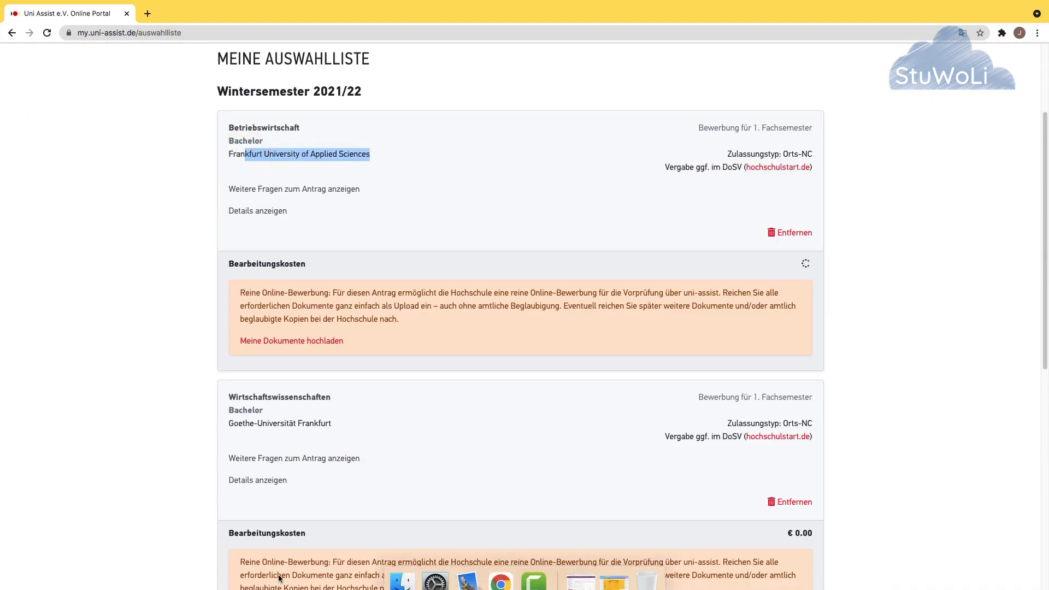
pyautogui.moveTo(237, 424); pyautogui.dragTo(365, 425)
pyautogui.click(366, 426)
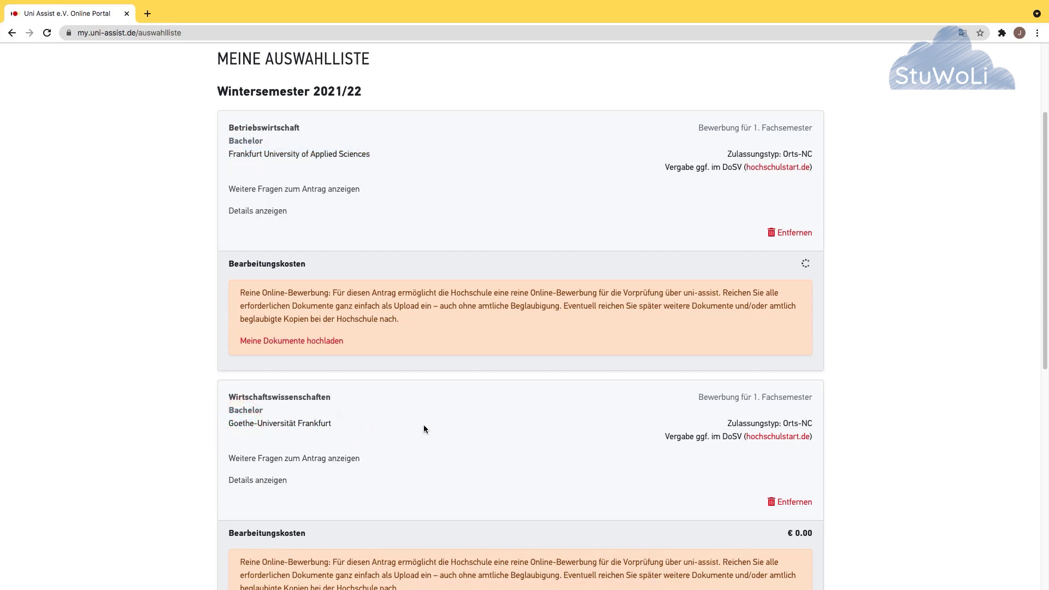
pyautogui.click(133, 206)
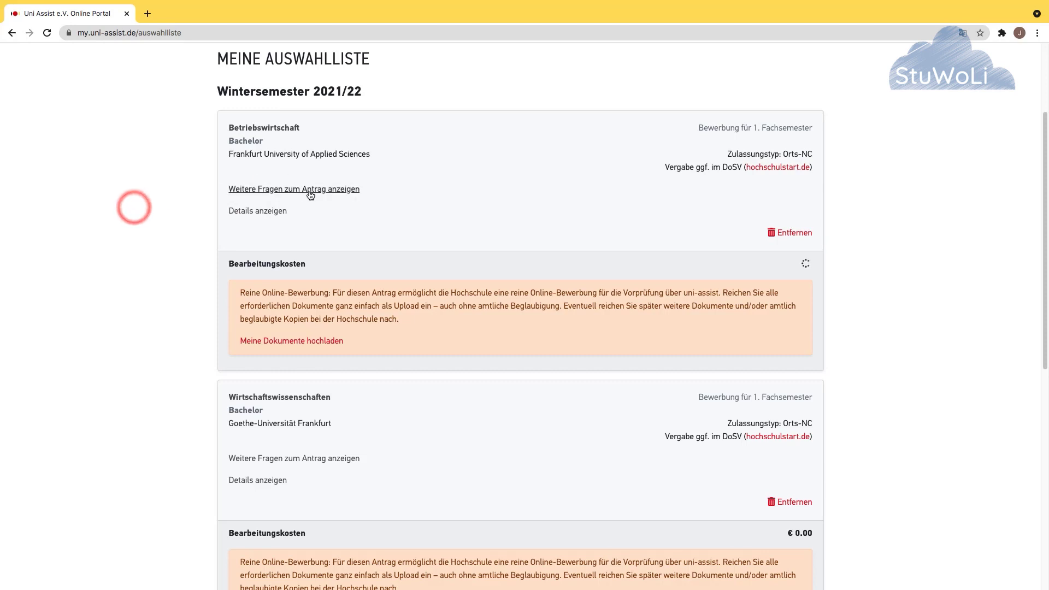
pyautogui.click(410, 186)
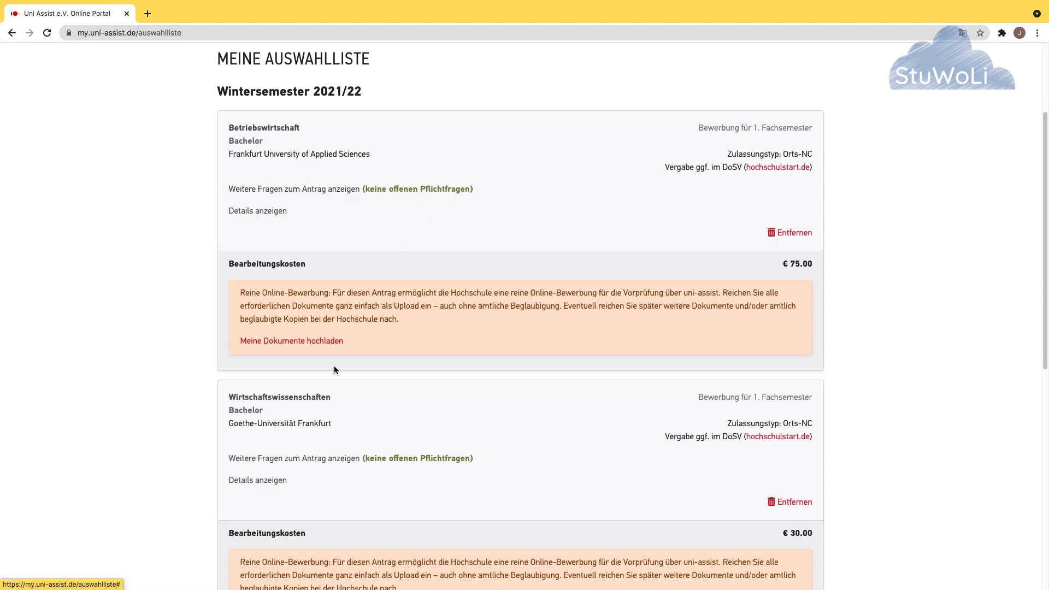
pyautogui.moveTo(236, 425); pyautogui.dragTo(370, 419)
pyautogui.moveTo(257, 157); pyautogui.dragTo(301, 156)
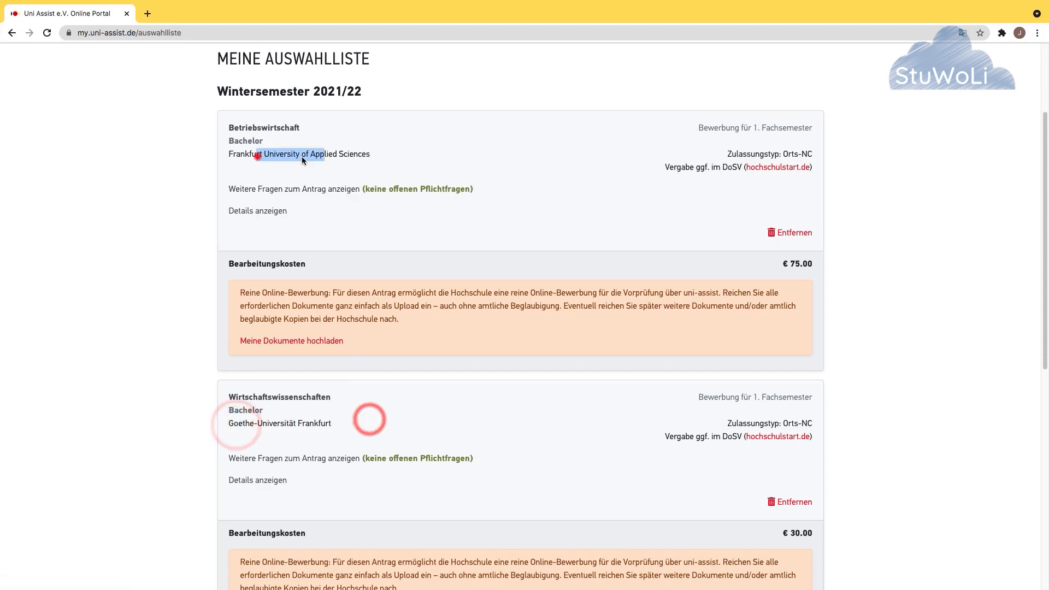
pyautogui.click(435, 172)
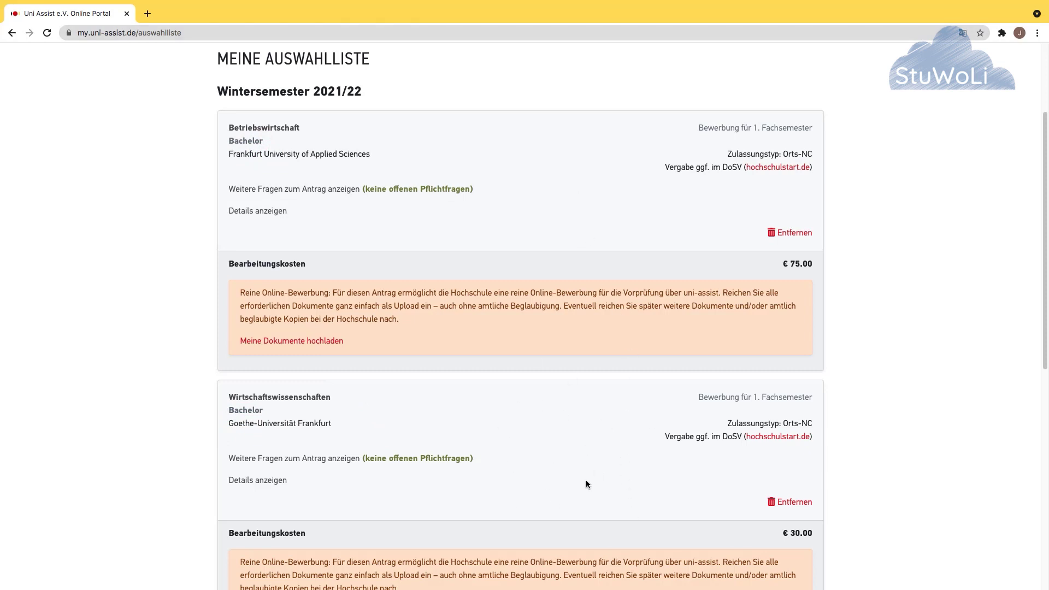
# Step: Open the further application questions for Betriebswirtschaft and look through the general questions on school education
pyautogui.scroll(-1, 590, 483)
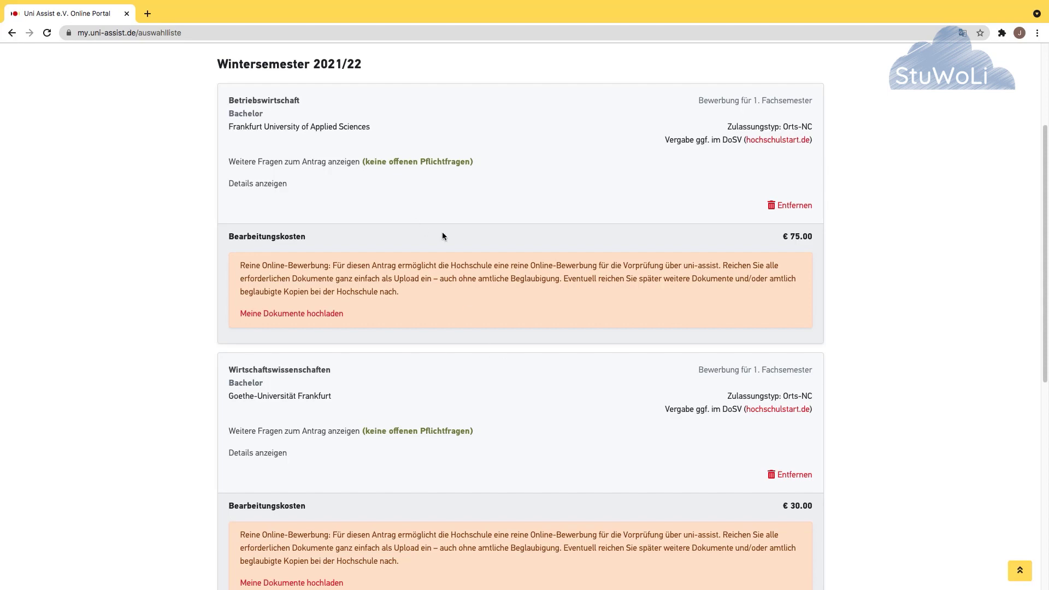
pyautogui.click(403, 161)
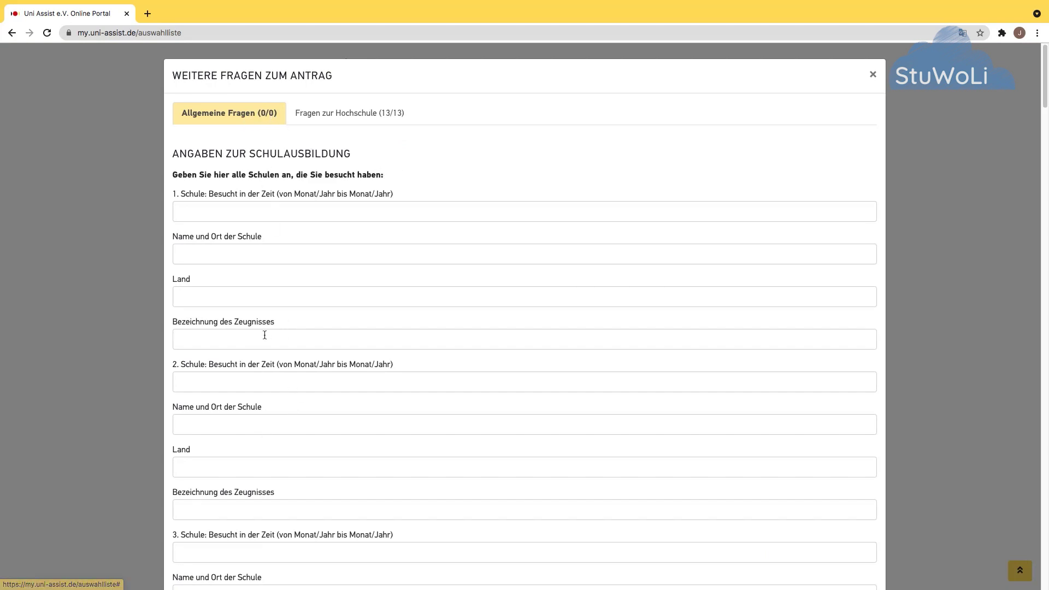
pyautogui.scroll(-8, 263, 332)
pyautogui.scroll(10, 265, 332)
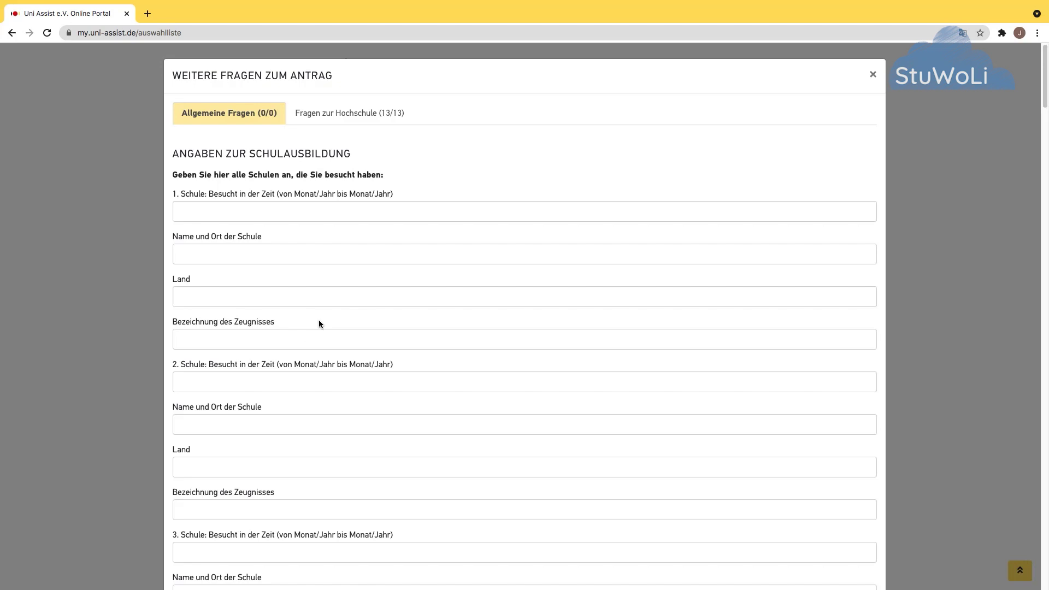
# Step: In the university questions, answer "ja" to having German skills and to currently attending a German course
pyautogui.click(370, 111)
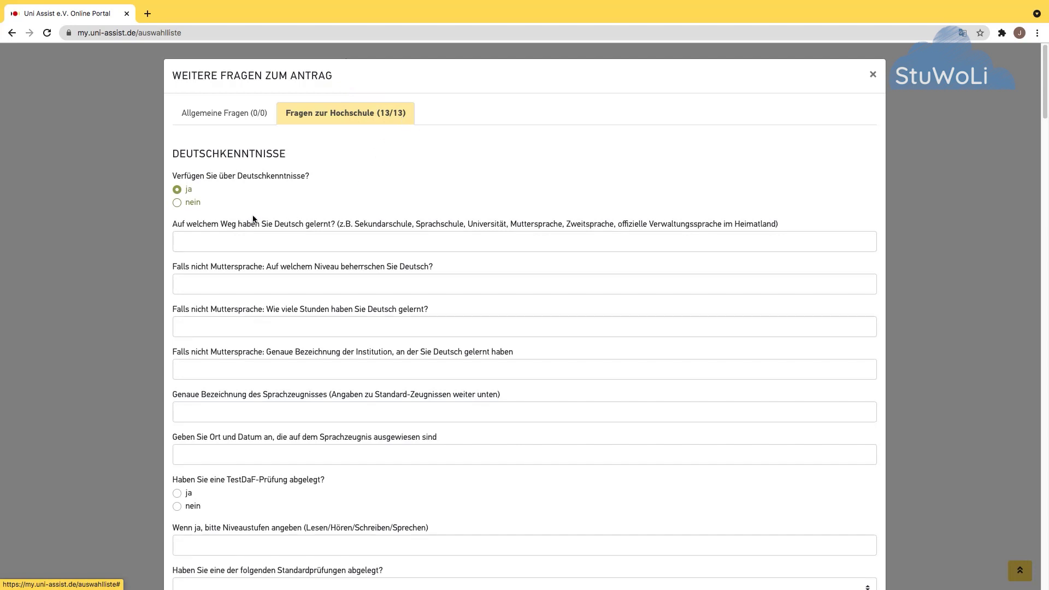
pyautogui.click(178, 190)
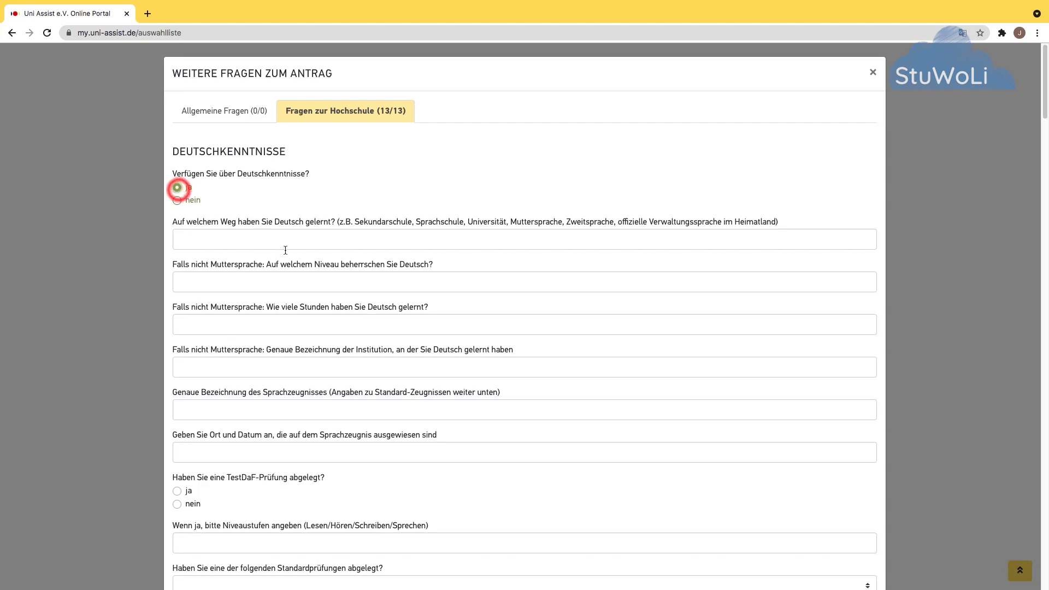
pyautogui.scroll(-8, 286, 271)
pyautogui.moveTo(202, 234); pyautogui.dragTo(348, 238)
pyautogui.click(177, 249)
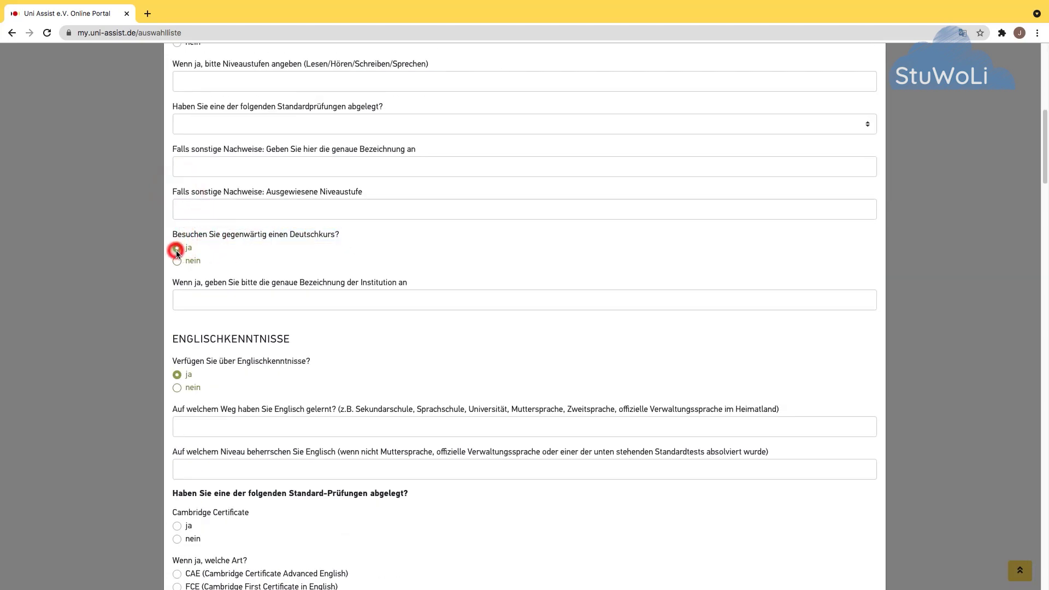
pyautogui.click(220, 246)
# Step: Answer "ja" to the question about having English skills
pyautogui.scroll(-2, 214, 248)
pyautogui.click(197, 242)
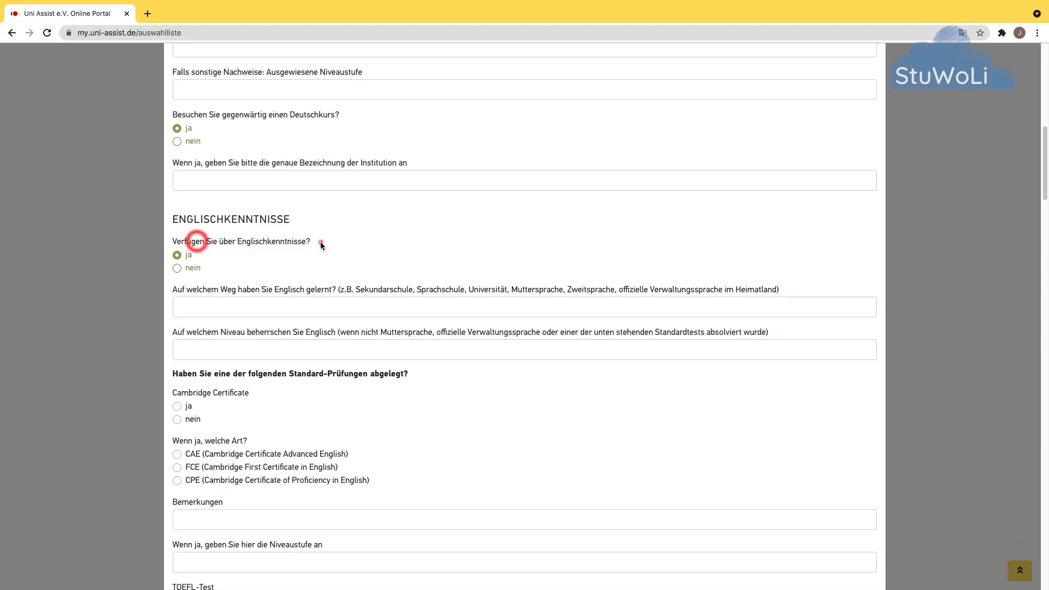
pyautogui.click(320, 241)
pyautogui.click(178, 255)
# Step: Answer "nein" to the question about past or present enrolment at a German university
pyautogui.scroll(-10, 275, 251)
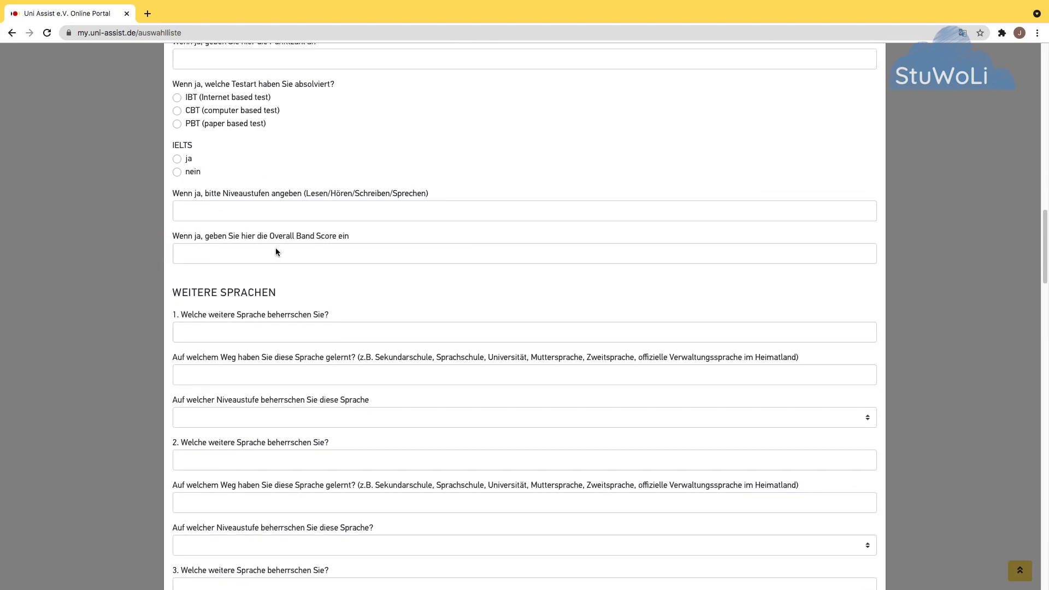
pyautogui.scroll(-8, 275, 251)
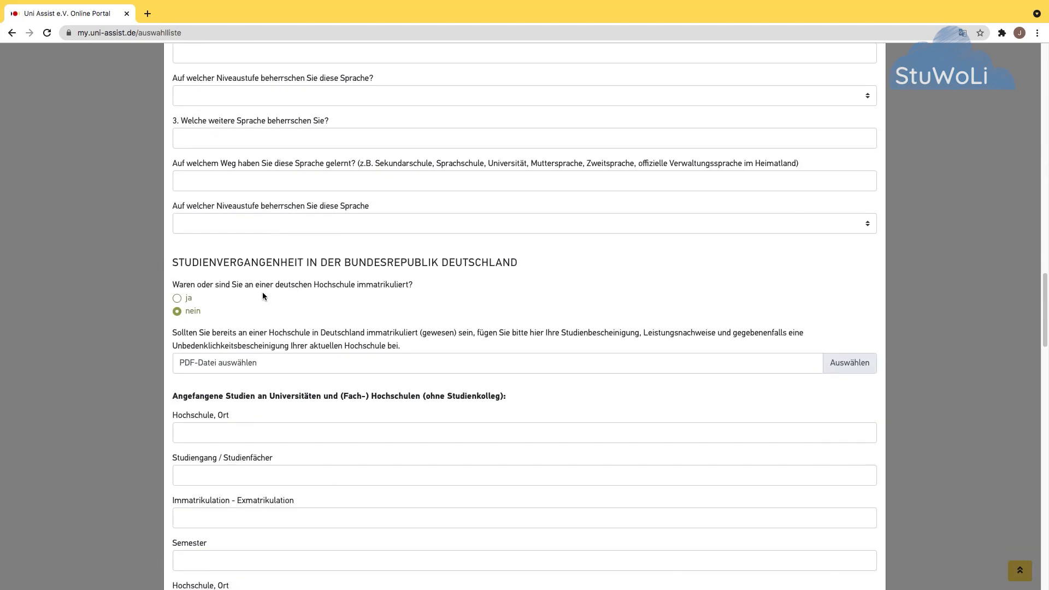
pyautogui.moveTo(169, 284); pyautogui.dragTo(418, 281)
pyautogui.click(411, 282)
pyautogui.tripleClick(410, 282)
pyautogui.click(323, 298)
pyautogui.click(187, 312)
# Step: Answer "ja" to applying for admission to a Studienkolleg at the next possible date
pyautogui.scroll(-15, 281, 292)
pyautogui.scroll(-6, 282, 293)
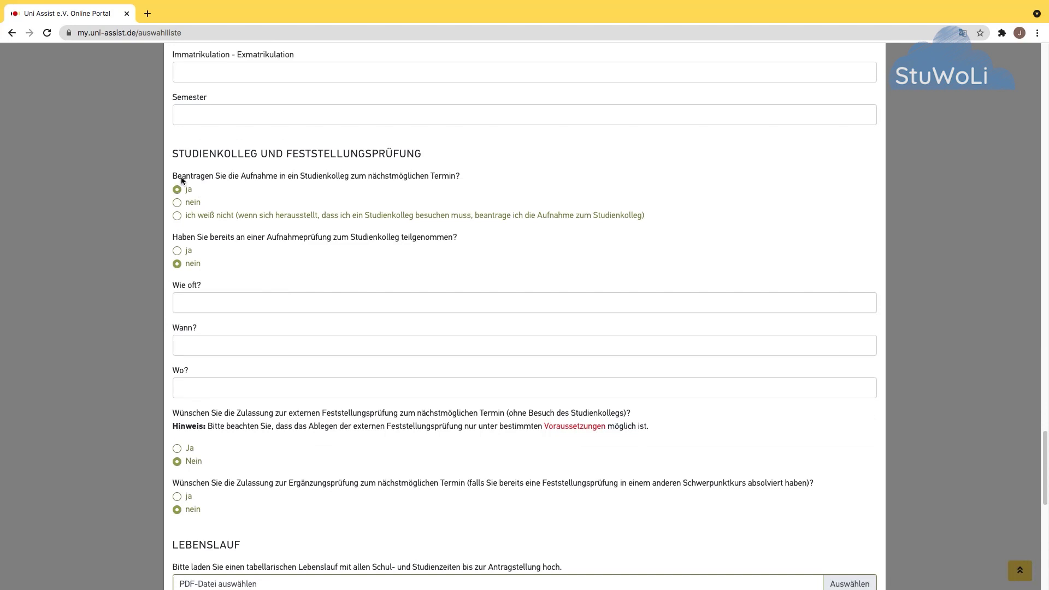
pyautogui.moveTo(287, 175); pyautogui.dragTo(428, 180)
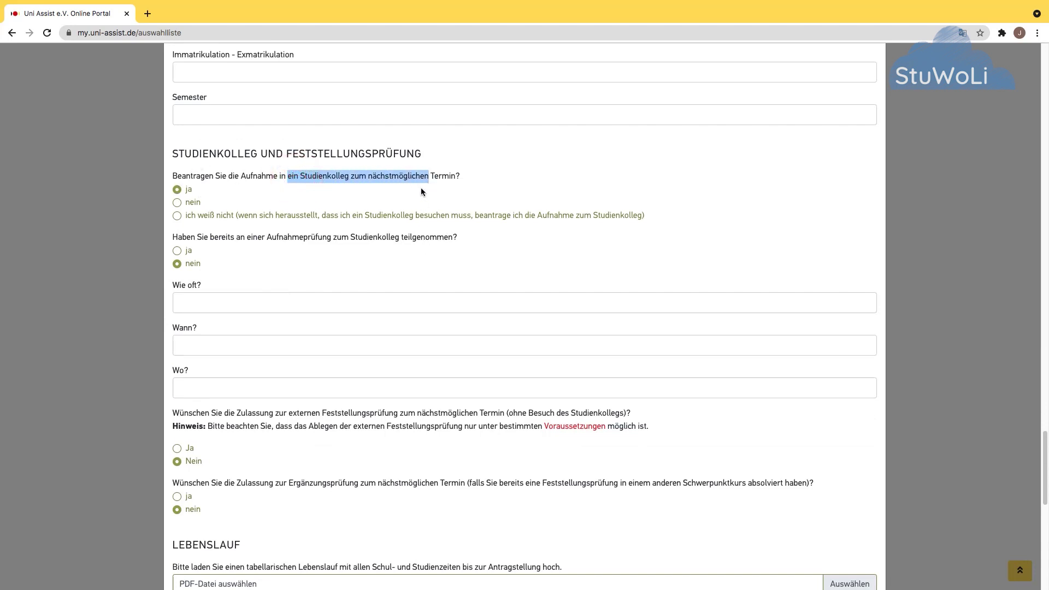
pyautogui.click(180, 189)
# Step: Answer "nein" to having taken a Studienkolleg entrance exam, leaving the Wie oft, Wann and Wo fields empty
pyautogui.moveTo(210, 237); pyautogui.dragTo(461, 239)
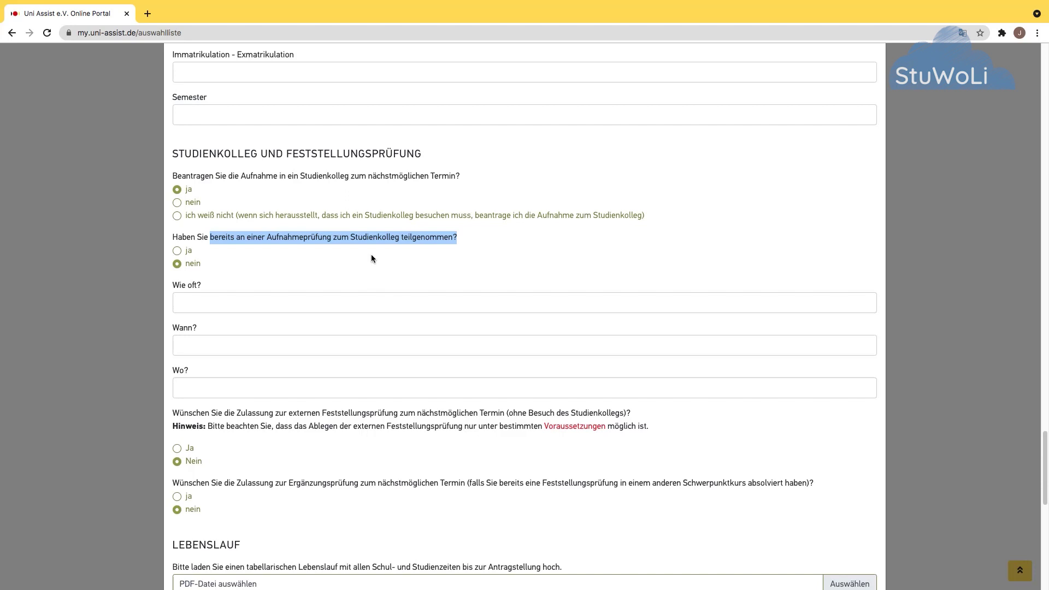
pyautogui.click(178, 250)
pyautogui.click(177, 263)
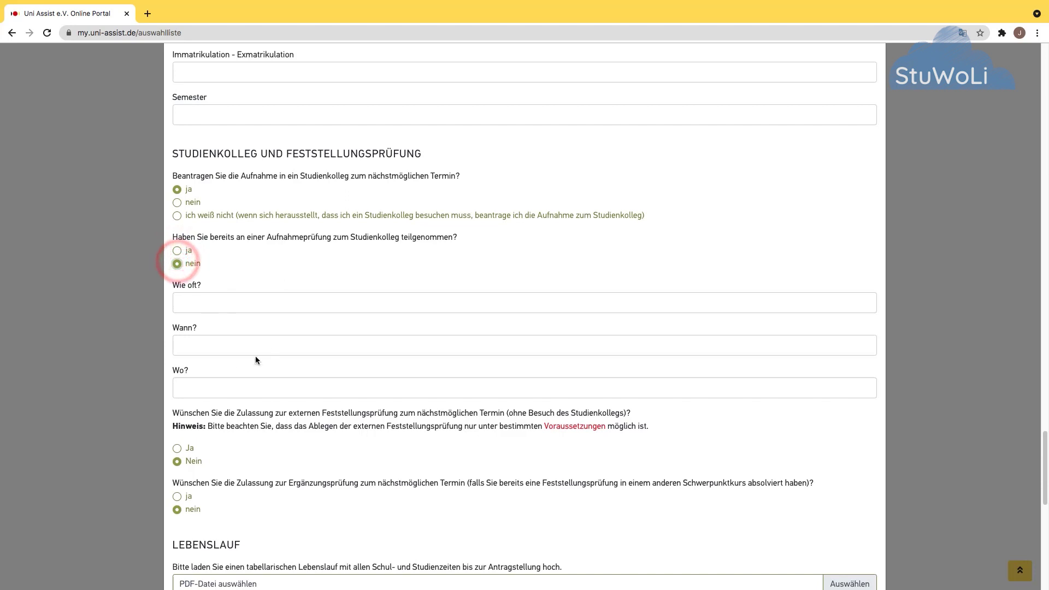
pyautogui.click(189, 304)
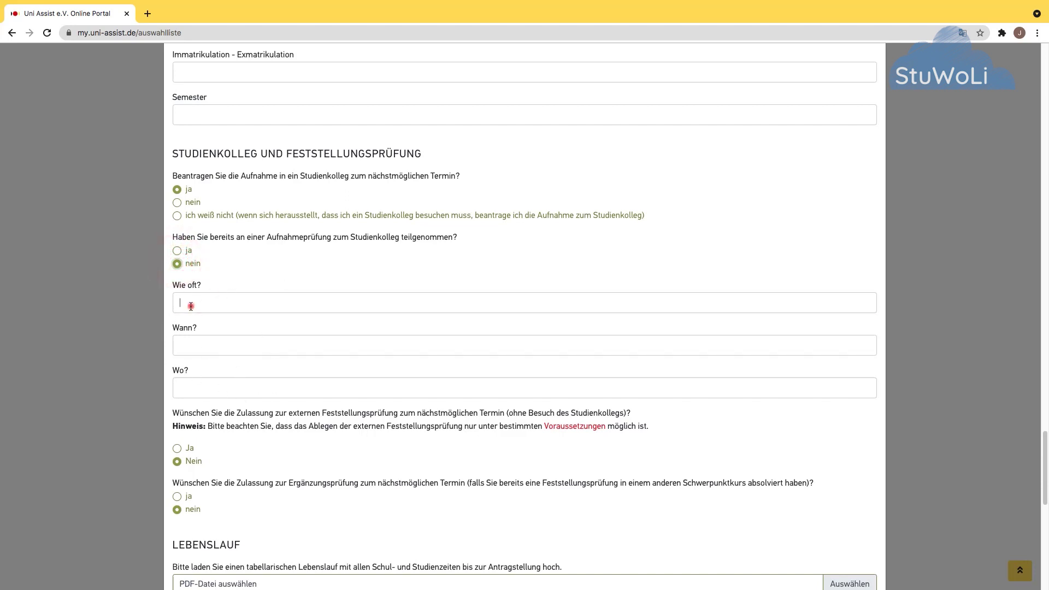
pyautogui.click(192, 347)
pyautogui.click(203, 383)
pyautogui.click(214, 267)
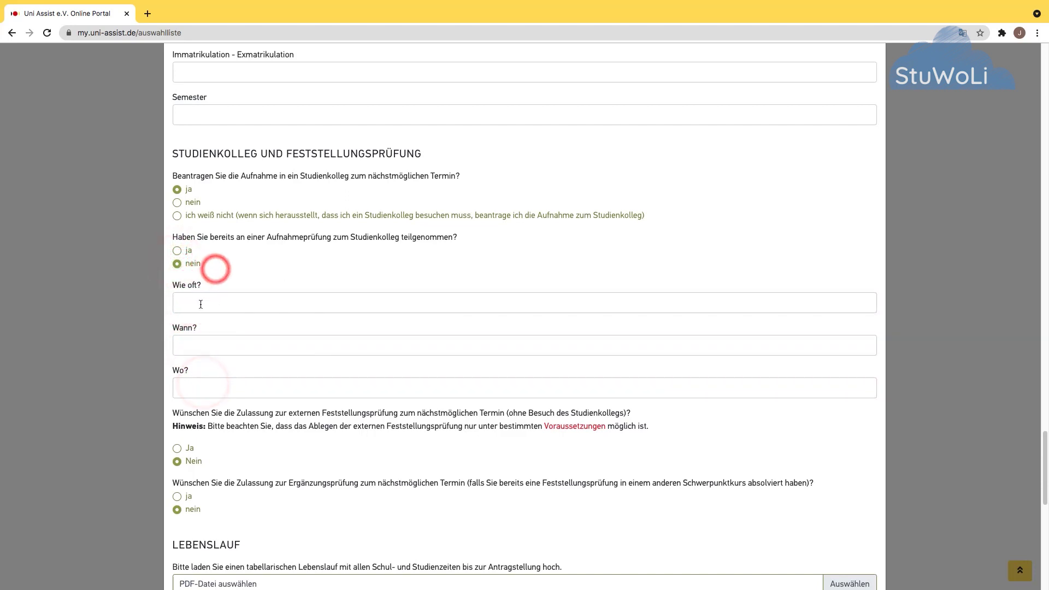
# Step: Answer "nein" to admission to the external Feststellungsprüfung and to the Ergänzungsprüfung
pyautogui.scroll(-5, 223, 255)
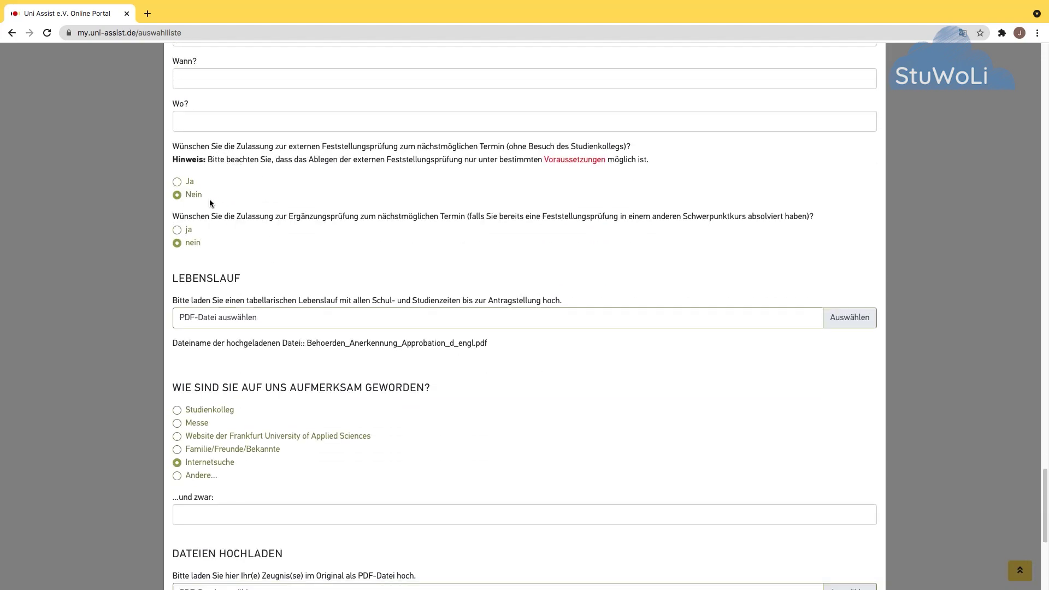
pyautogui.moveTo(287, 147); pyautogui.dragTo(397, 143)
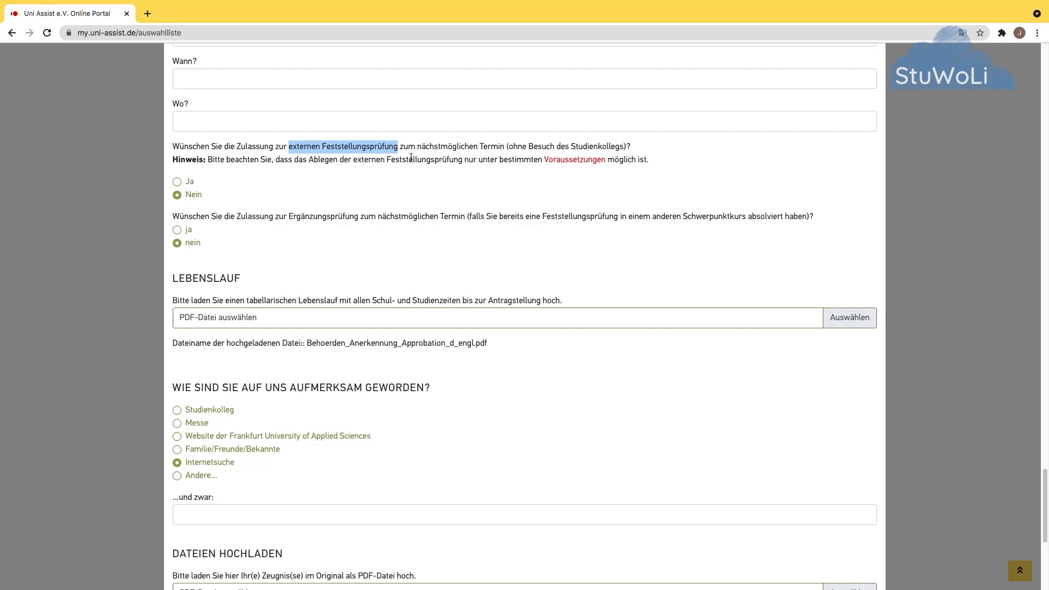
pyautogui.click(177, 195)
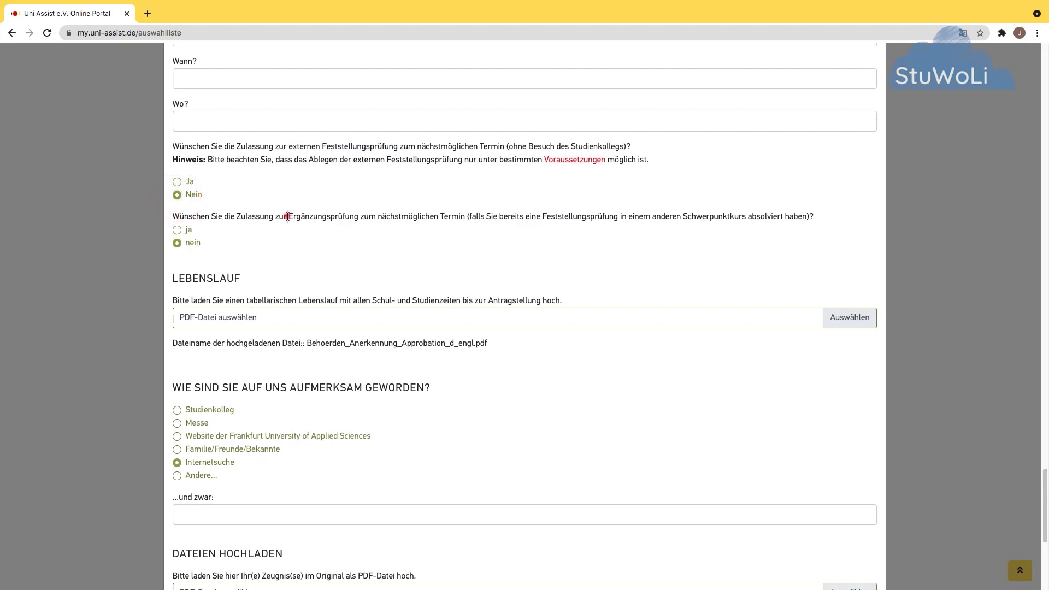
pyautogui.moveTo(287, 217); pyautogui.dragTo(360, 218)
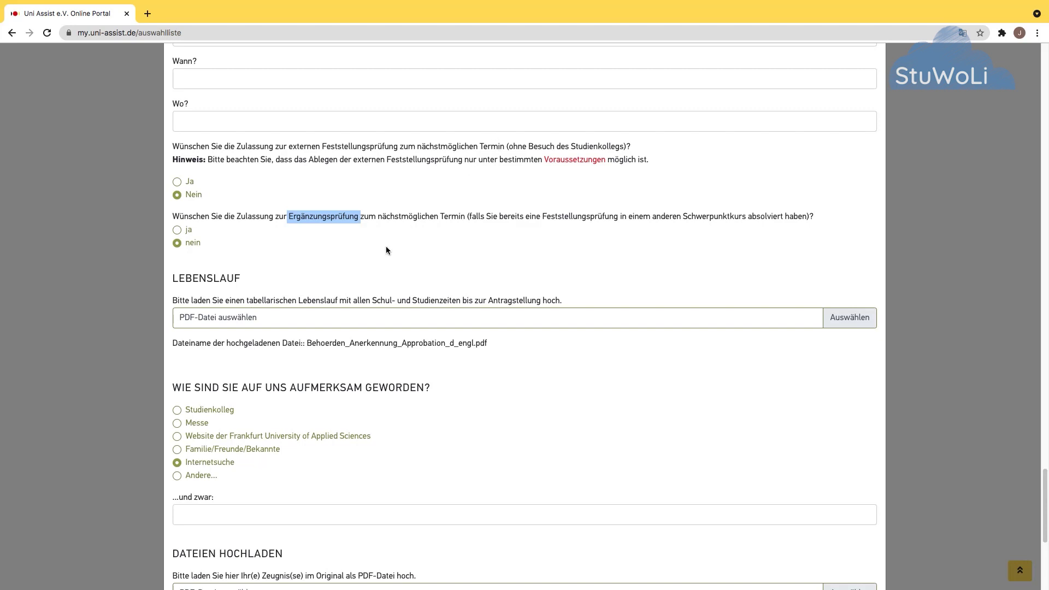
pyautogui.click(385, 231)
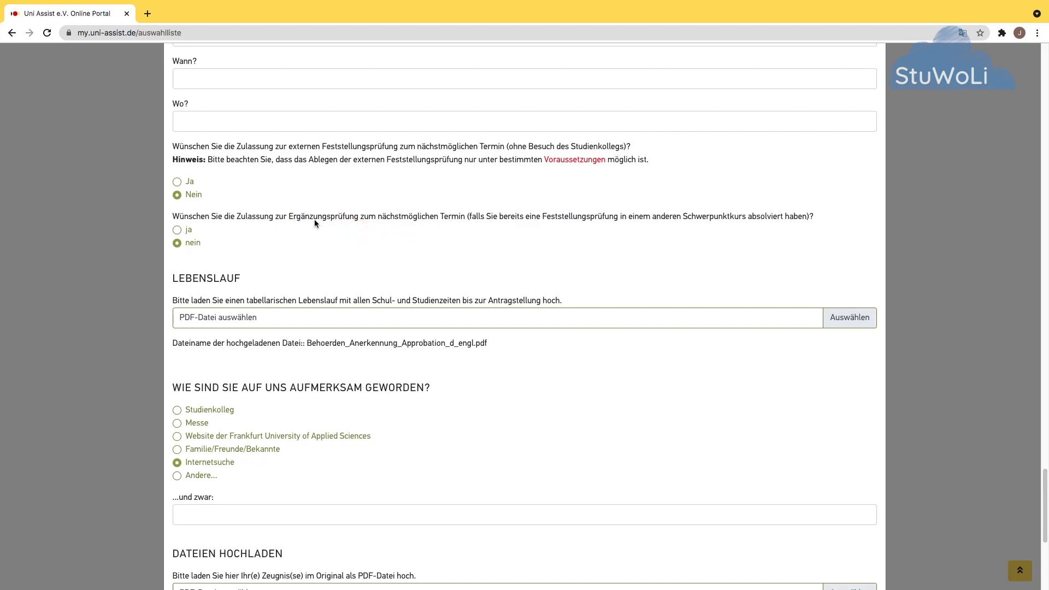
pyautogui.click(174, 244)
# Step: Choose "Andere..." as the answer to how the applicant became aware of the university
pyautogui.scroll(-3, 263, 254)
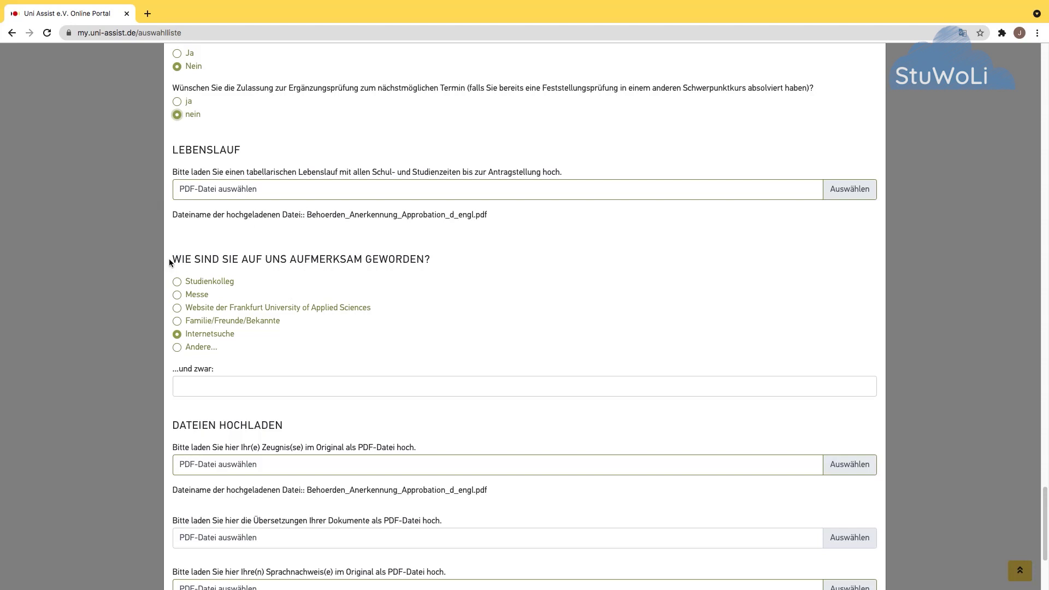
pyautogui.moveTo(169, 258); pyautogui.dragTo(442, 261)
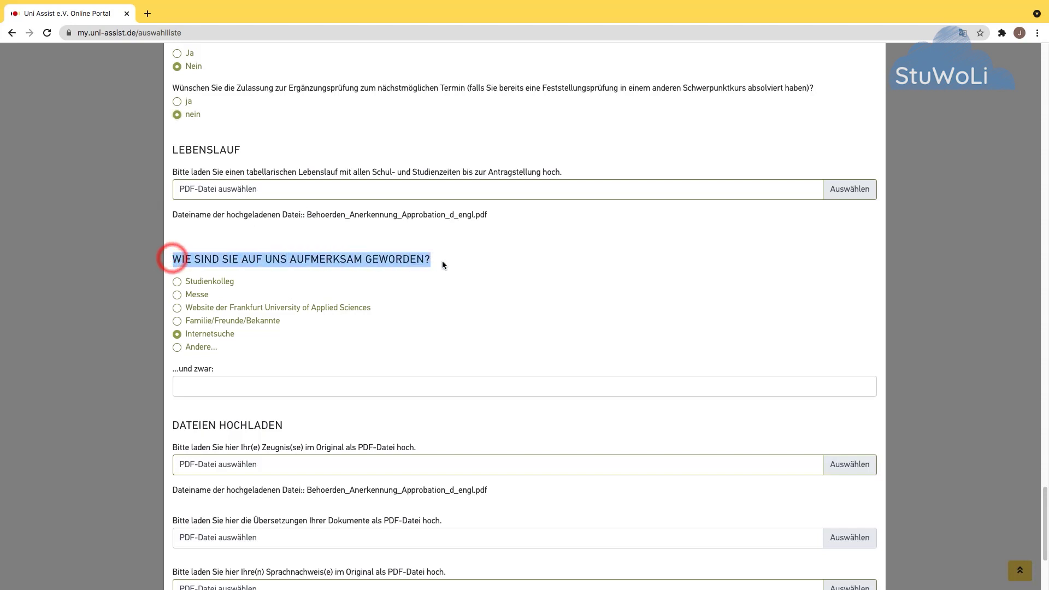
pyautogui.click(422, 286)
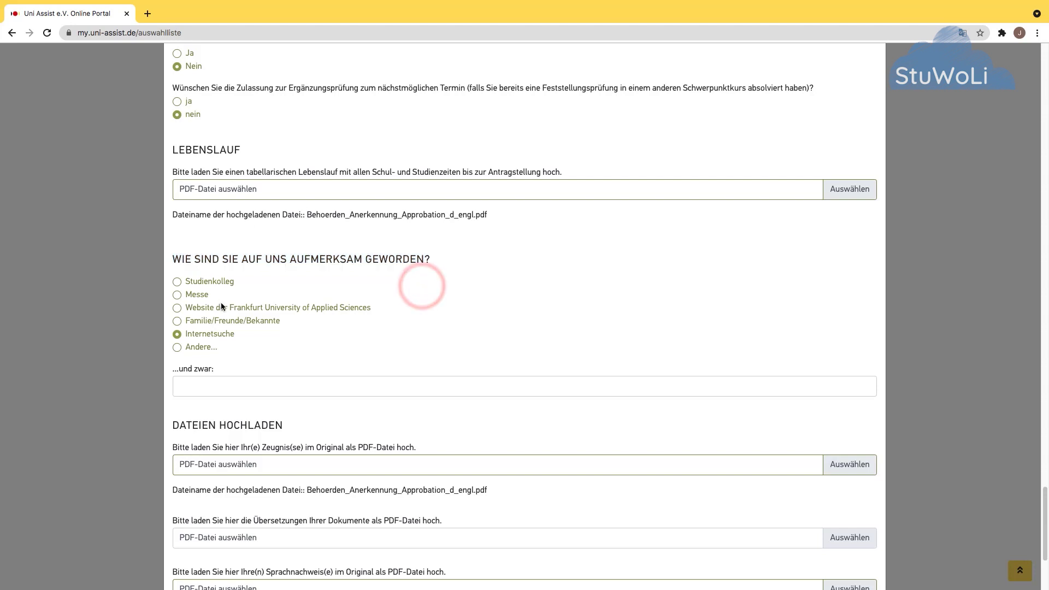
pyautogui.click(181, 335)
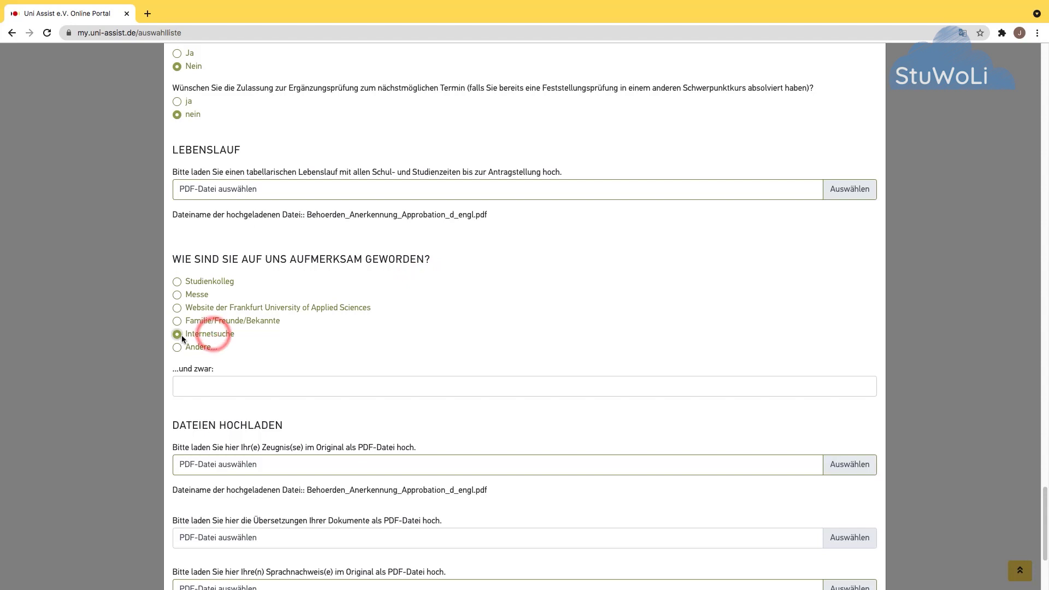
pyautogui.click(184, 322)
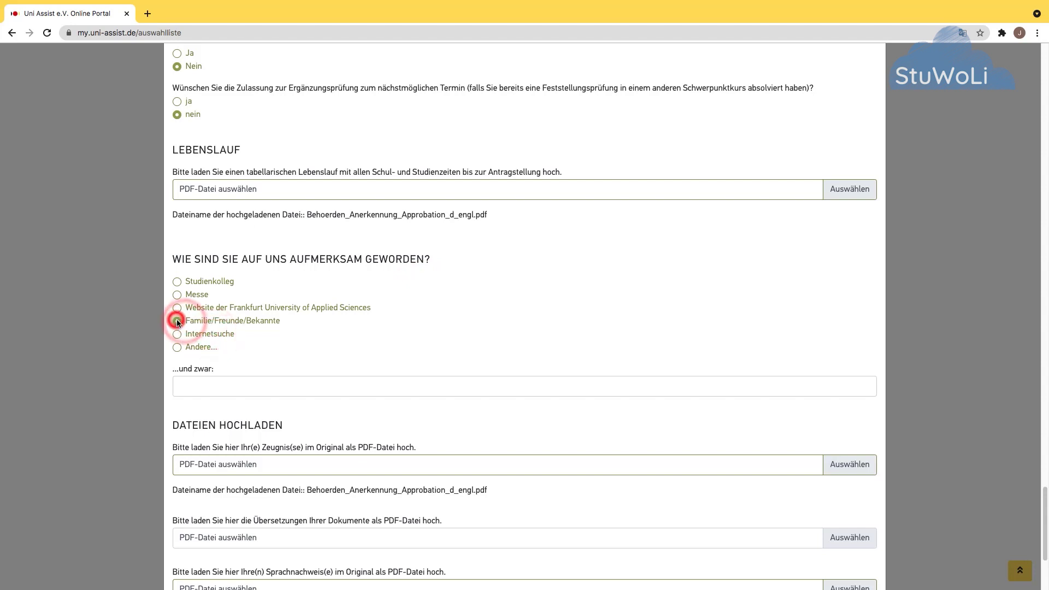
pyautogui.click(180, 347)
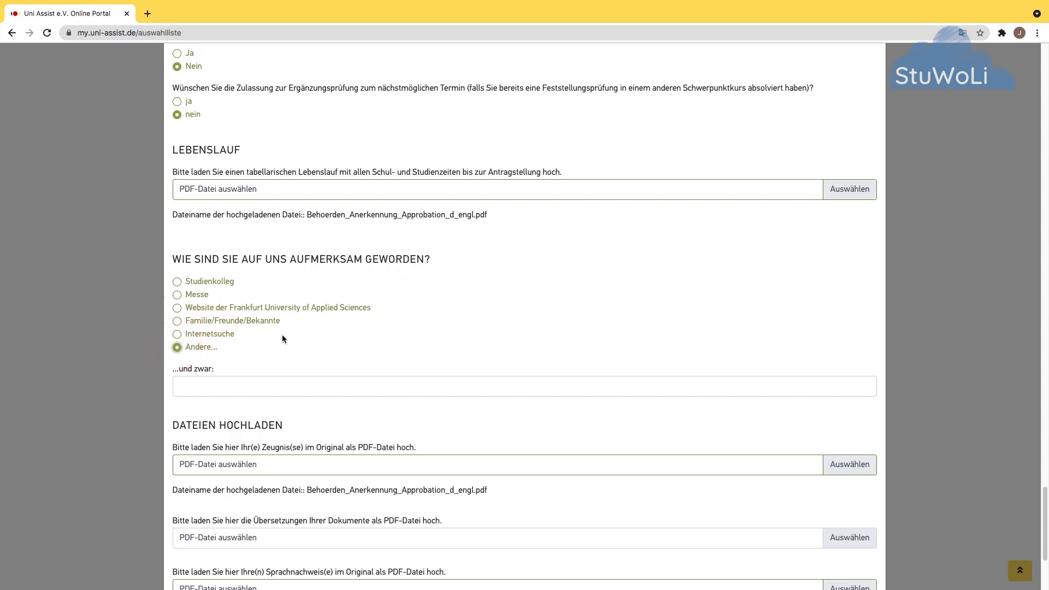
# Step: Review the PDF upload fields for original certificates, document translations and language certificates under Dateien hochladen
pyautogui.scroll(-3, 292, 335)
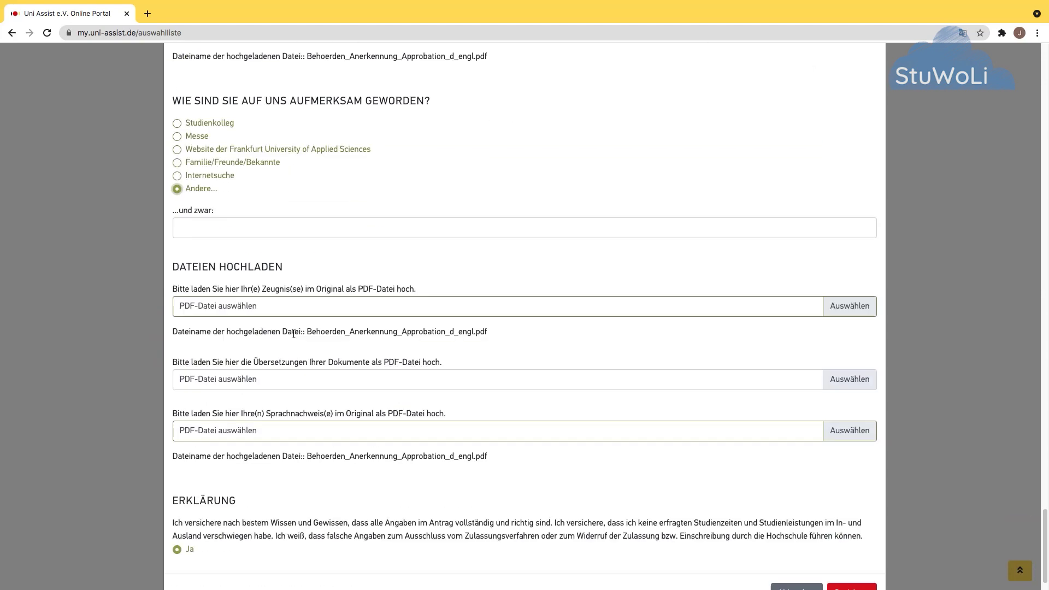
pyautogui.scroll(-1, 294, 333)
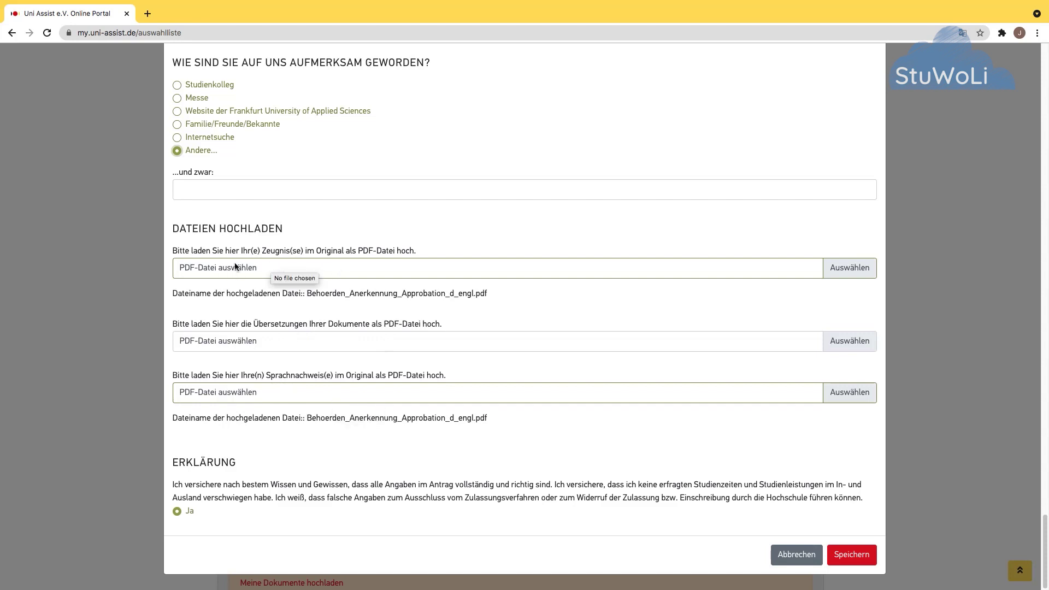
pyautogui.moveTo(261, 251); pyautogui.dragTo(342, 251)
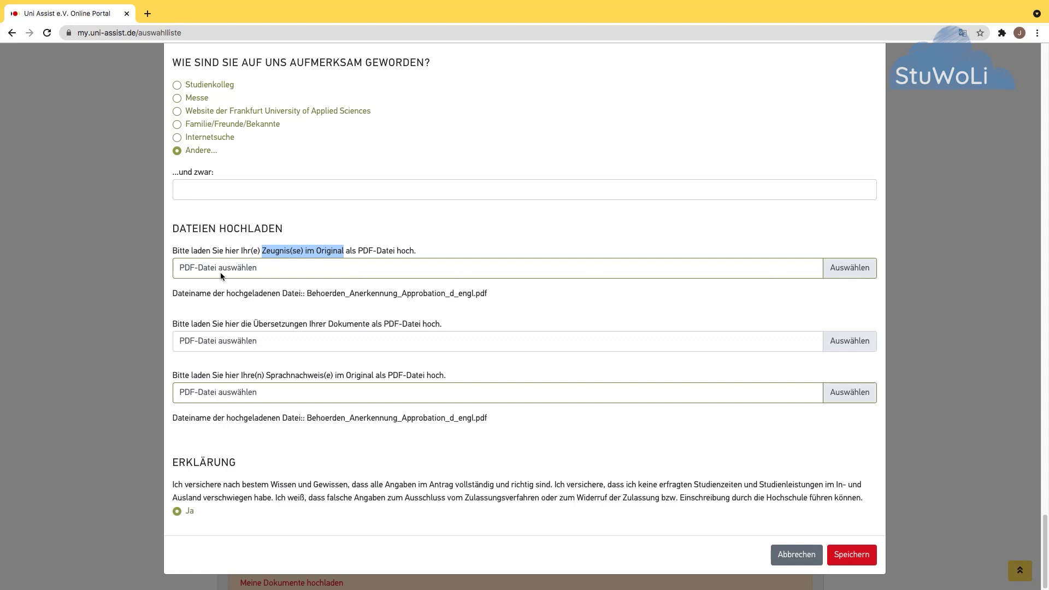
pyautogui.click(287, 337)
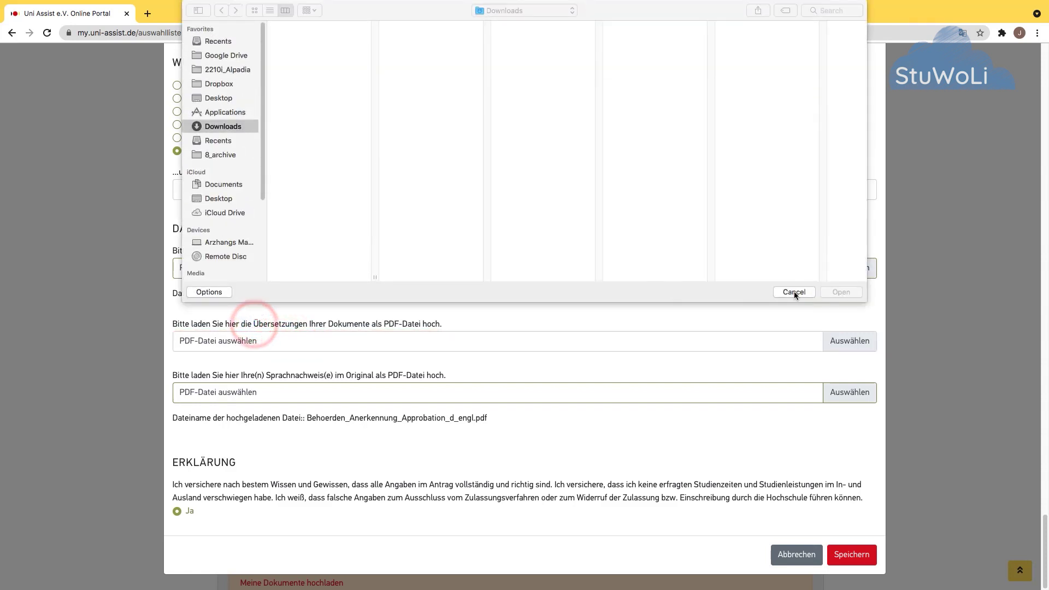
pyautogui.click(649, 292)
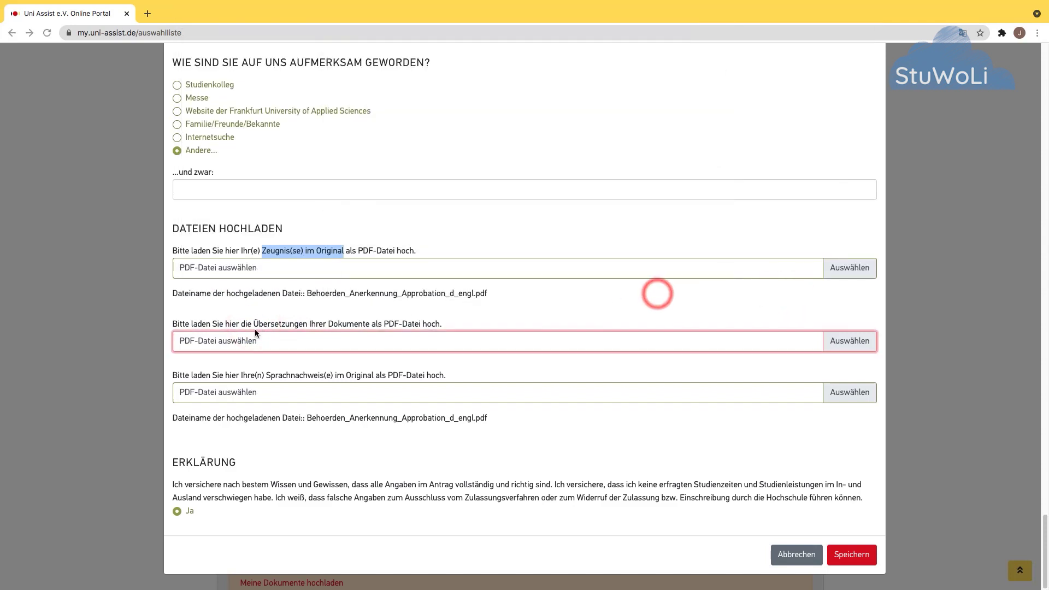
pyautogui.moveTo(397, 324); pyautogui.dragTo(253, 324)
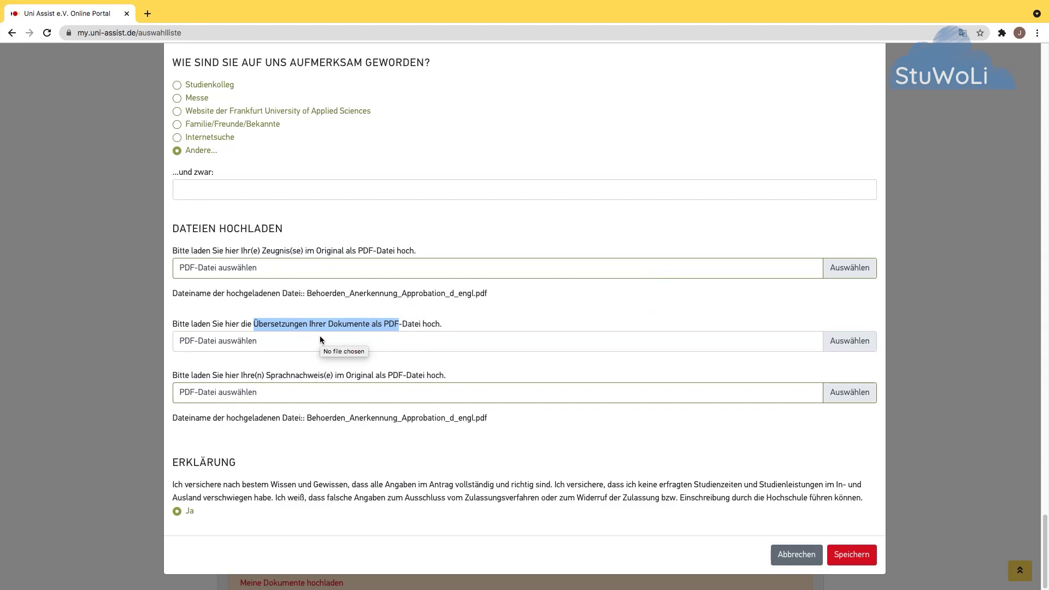
pyautogui.click(300, 412)
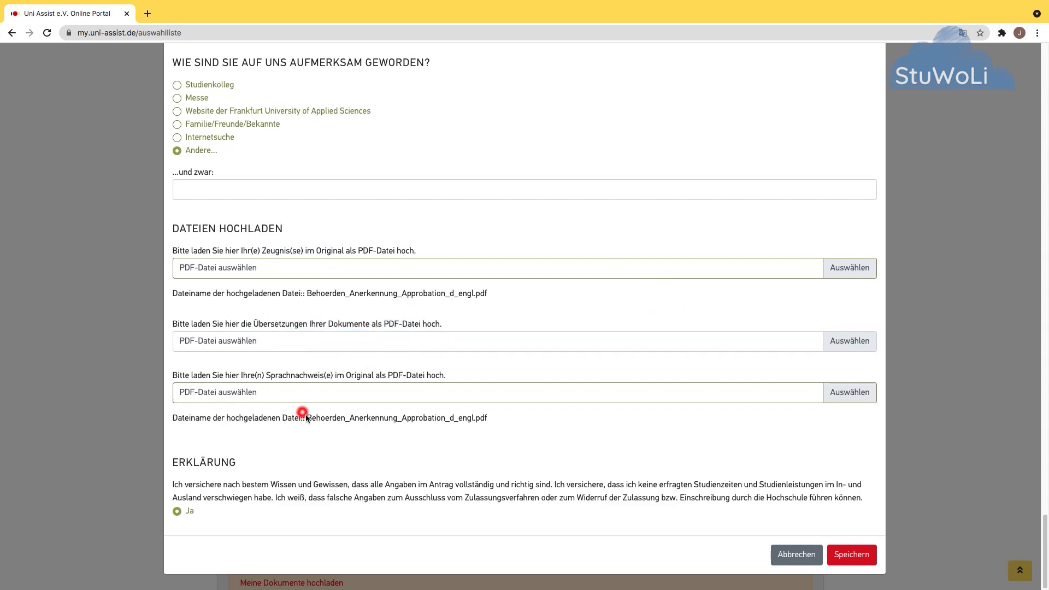
pyautogui.click(259, 375)
pyautogui.click(415, 392)
pyautogui.click(647, 292)
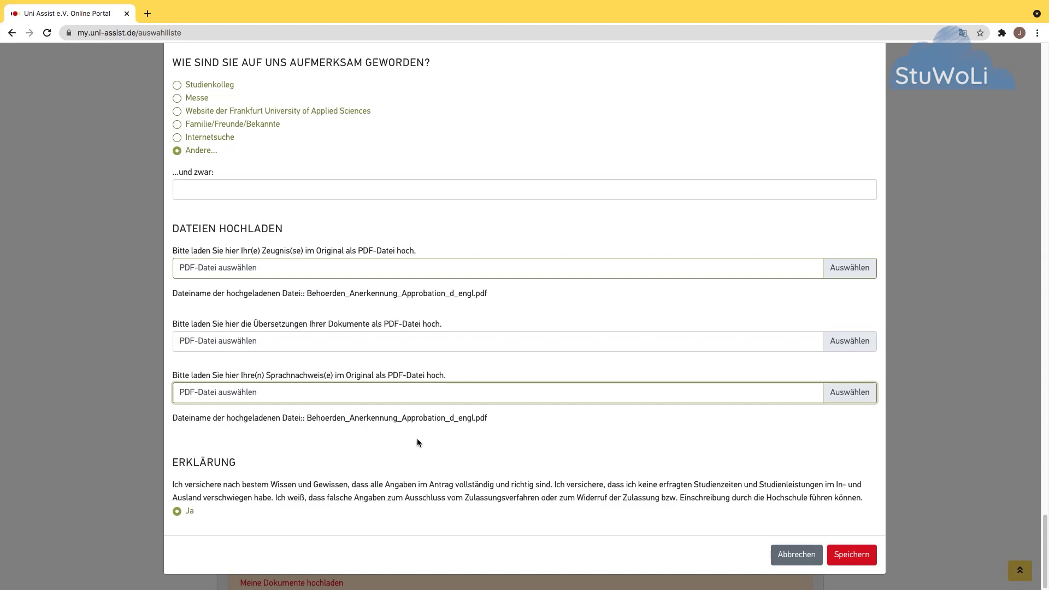
# Step: Confirm the Erklärung with "Ja" and save the further answers for Betriebswirtschaft at Frankfurt University of Applied Sciences
pyautogui.click(472, 444)
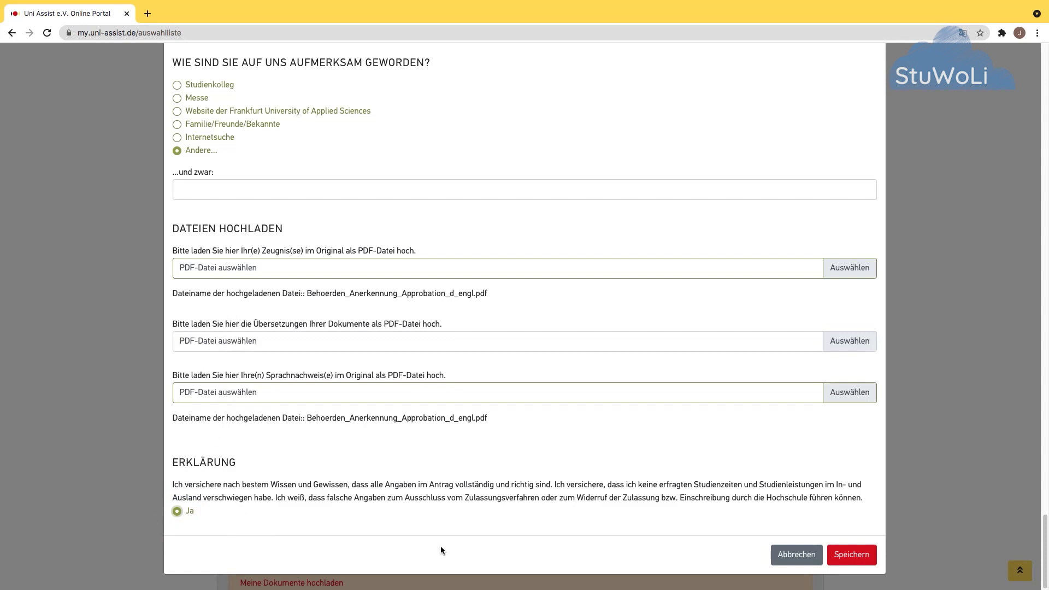
pyautogui.click(851, 554)
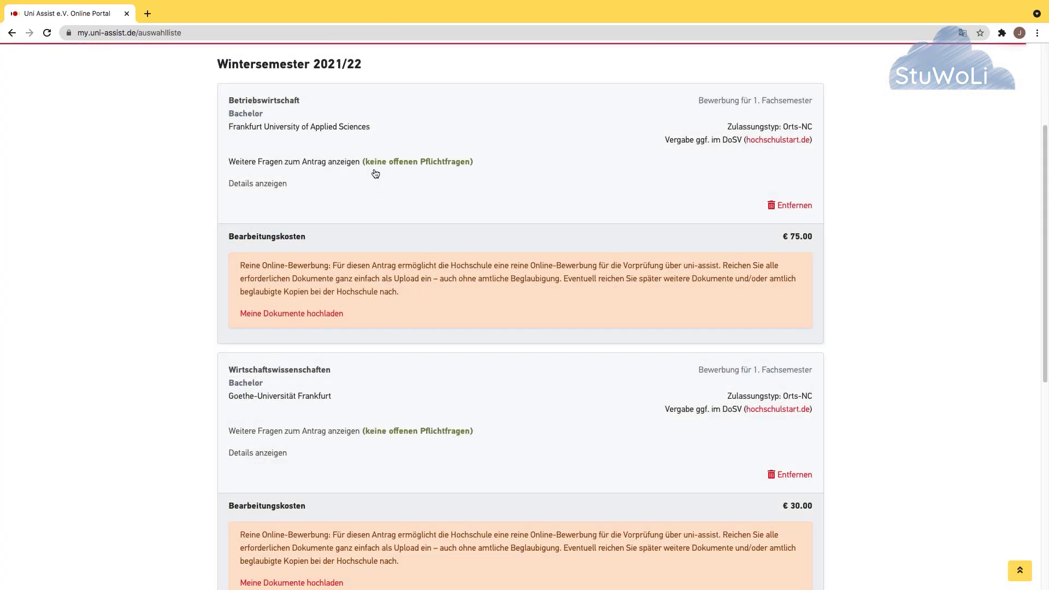
# Step: Open the university-specific further questions for the Wirtschaftswissenschaften application at Goethe-Universität Frankfurt
pyautogui.scroll(-1, 445, 421)
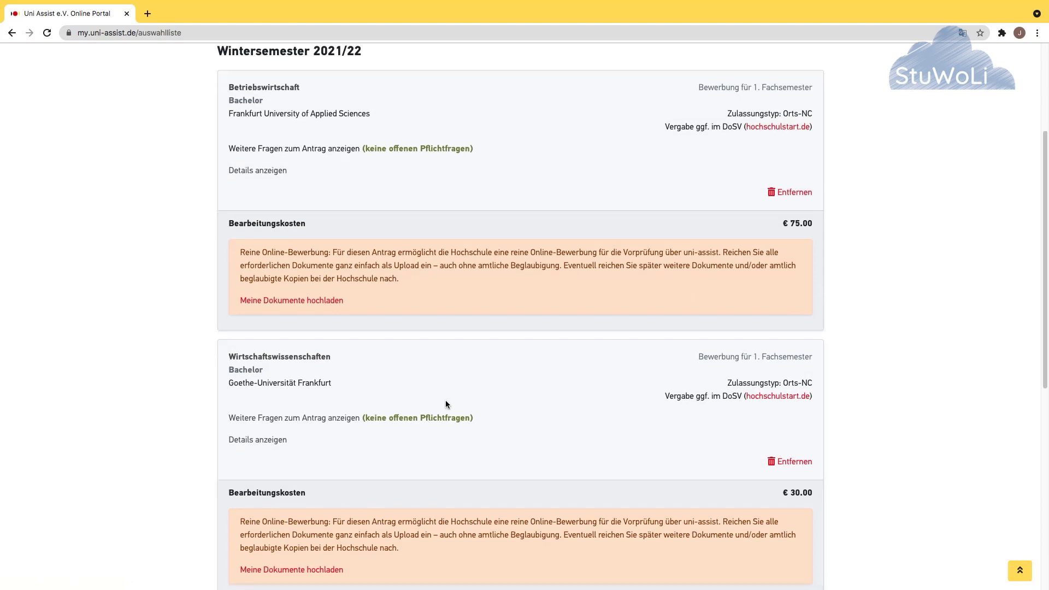
pyautogui.click(422, 417)
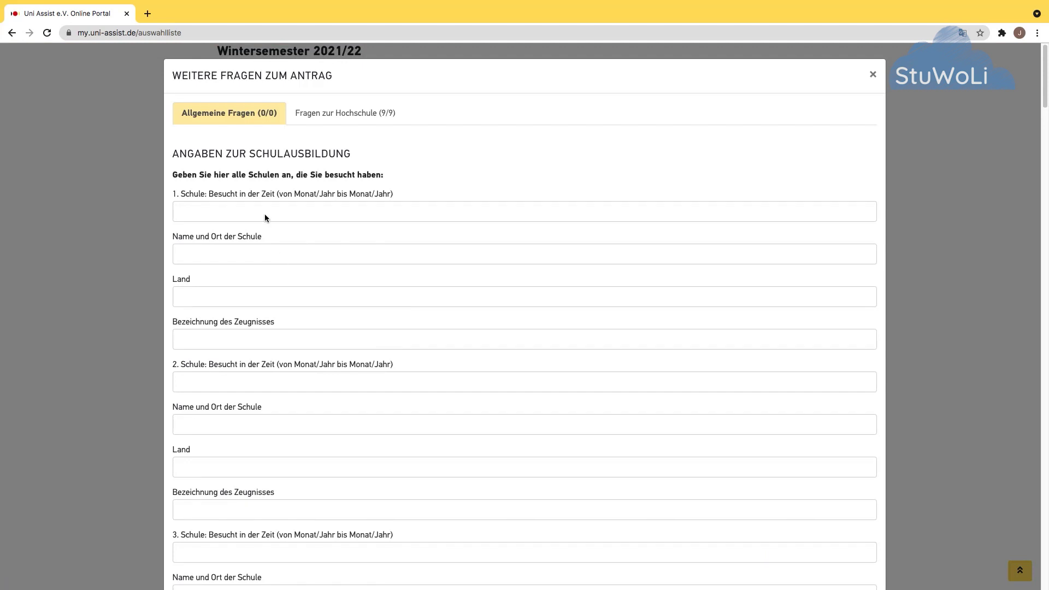
pyautogui.click(382, 116)
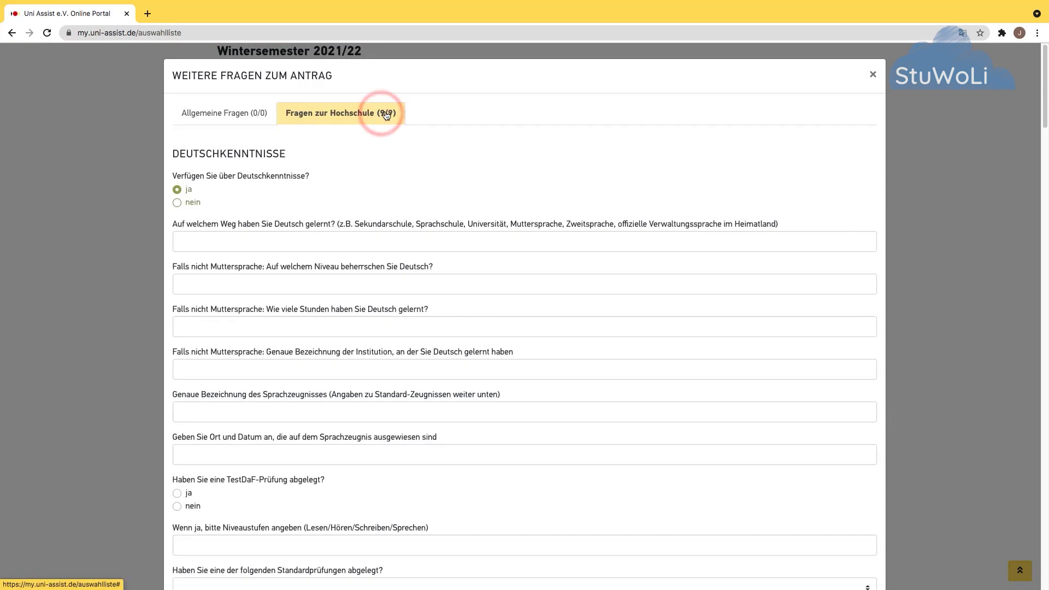
# Step: Check the question on German skills and answer "ja" to currently attending a German course
pyautogui.moveTo(317, 176); pyautogui.dragTo(192, 177)
pyautogui.scroll(-8, 320, 284)
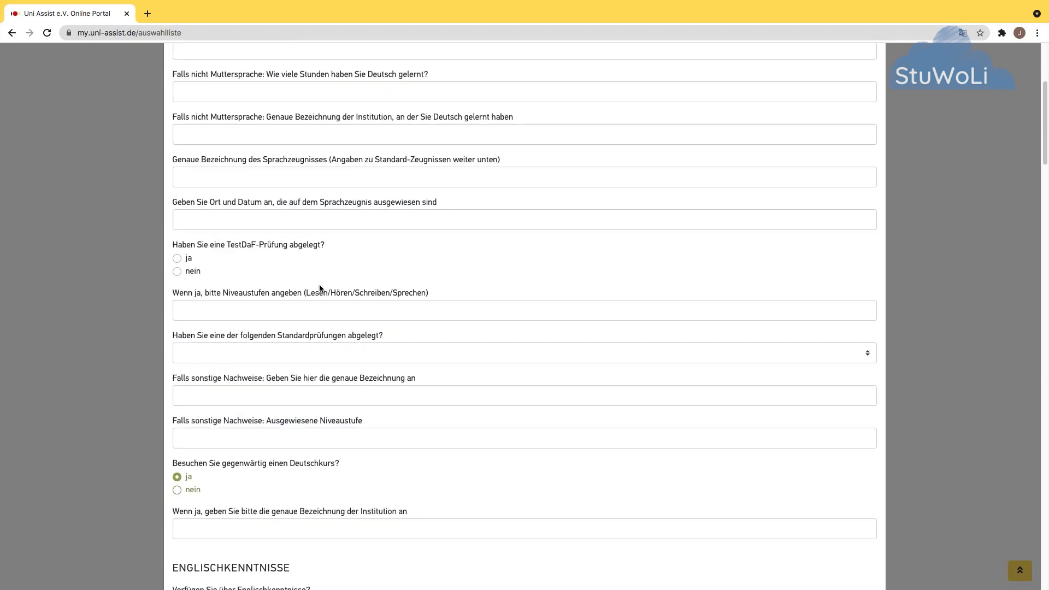
pyautogui.tripleClick(210, 272)
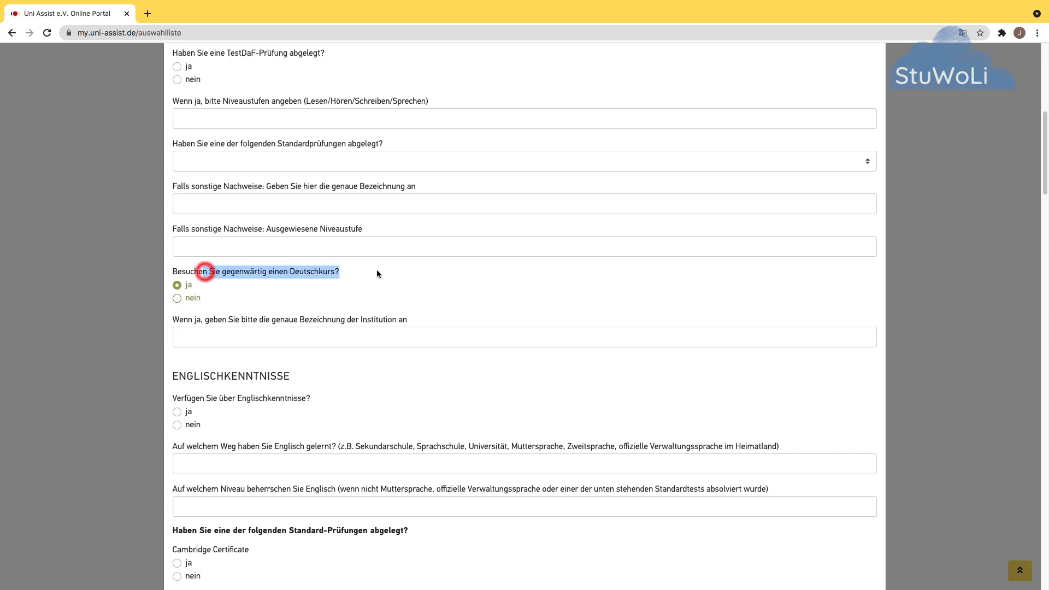
pyautogui.click(375, 270)
pyautogui.click(177, 284)
# Step: Answer "nein" to having been granted asylum in Germany, leaving the English skills questions blank
pyautogui.scroll(-2, 330, 284)
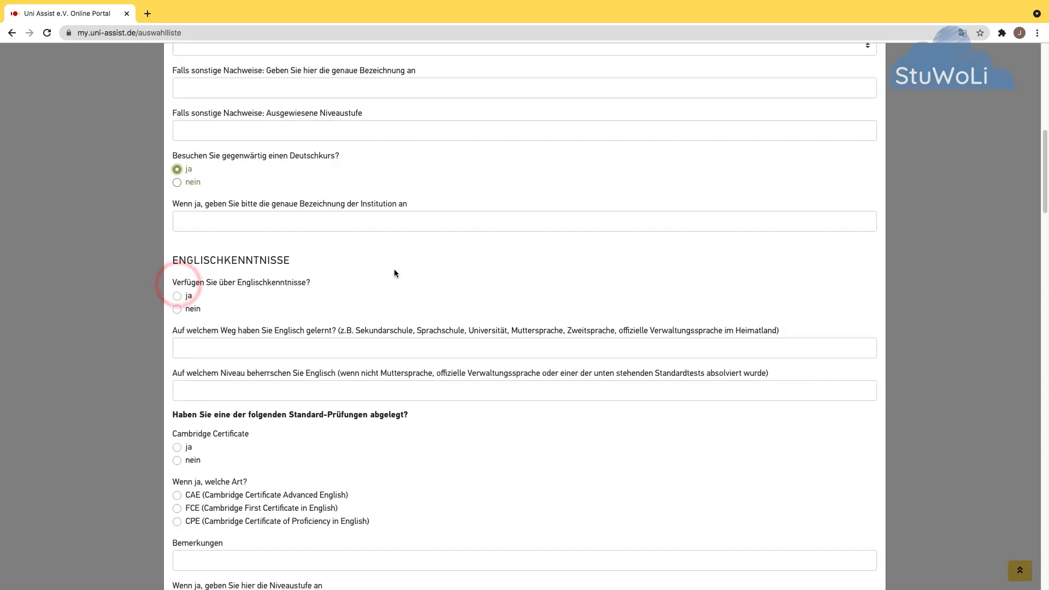
pyautogui.scroll(-5, 317, 290)
pyautogui.scroll(-20, 318, 288)
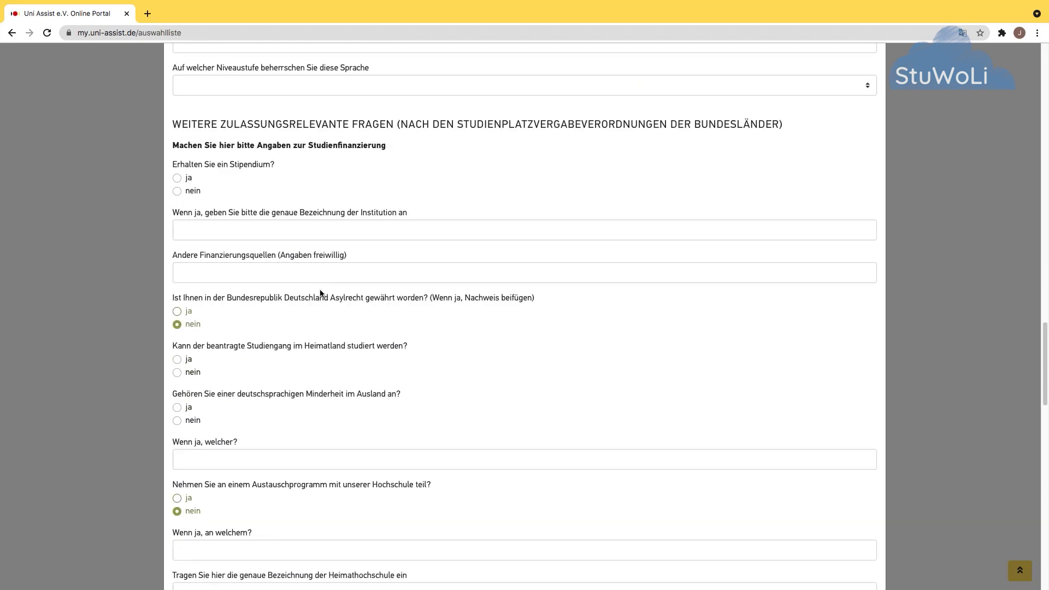
pyautogui.moveTo(240, 297); pyautogui.dragTo(453, 298)
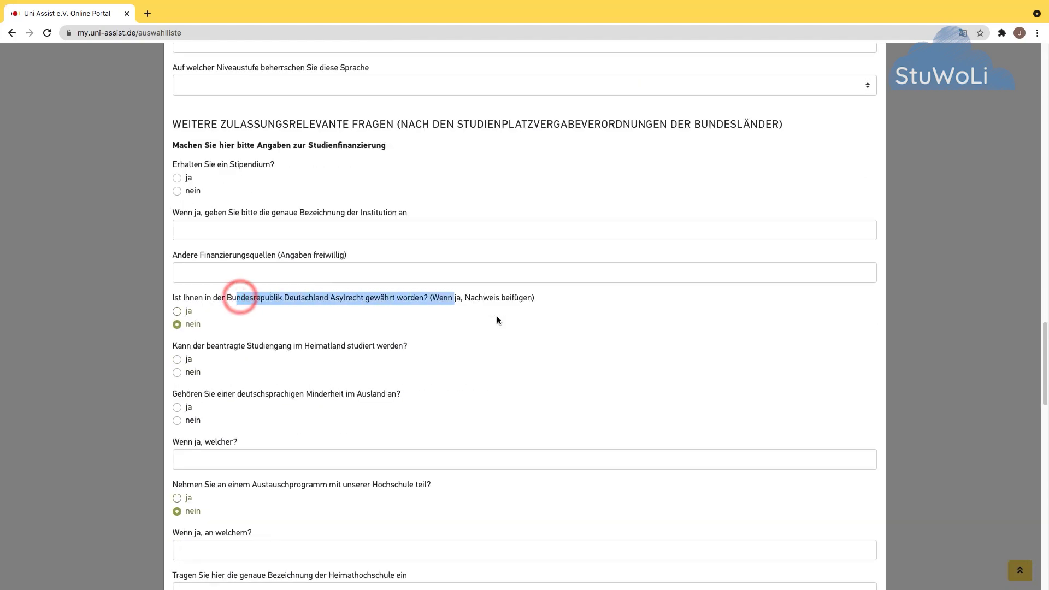
pyautogui.click(177, 324)
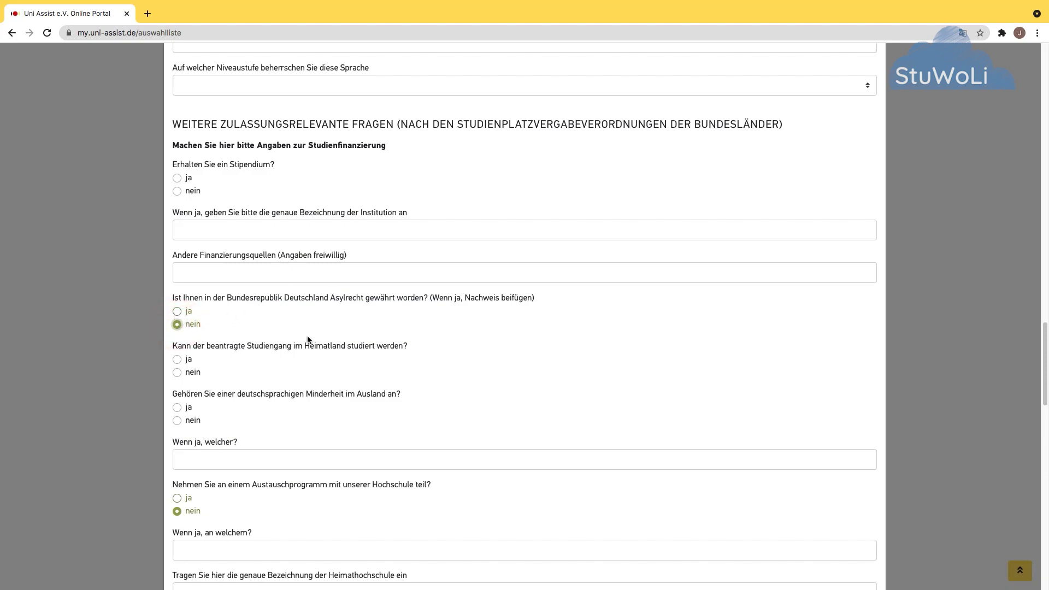
# Step: Answer "nein" to taking part in an exchange programme with the university
pyautogui.scroll(-4, 395, 389)
pyautogui.scroll(-1, 394, 388)
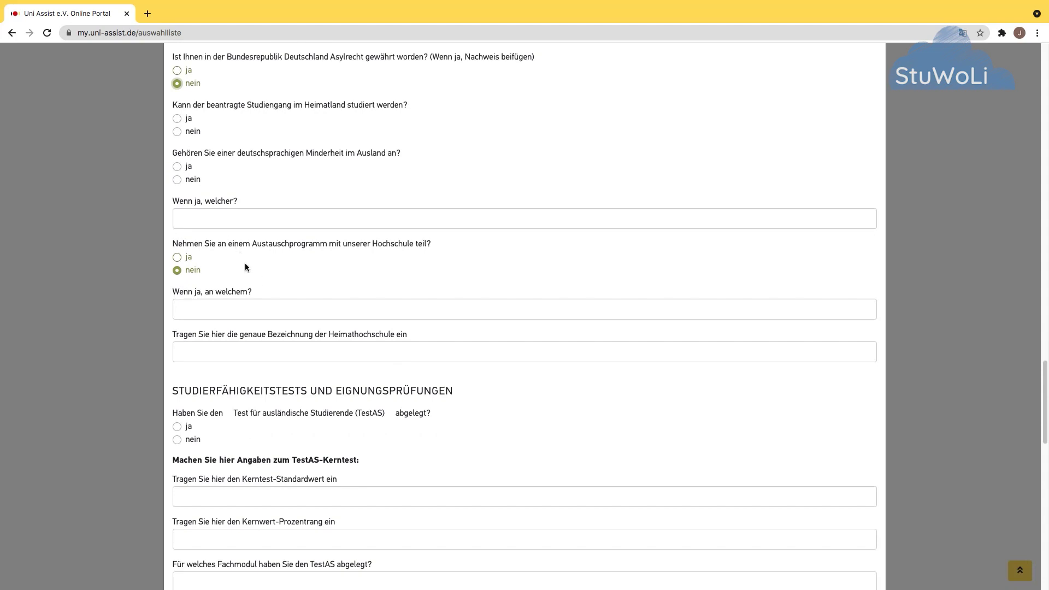
pyautogui.moveTo(242, 246); pyautogui.dragTo(348, 244)
pyautogui.click(364, 254)
pyautogui.click(177, 270)
# Step: Answer "ja" to applying for a Studienkolleg place at the next possible date and "nein" to previous participation in an entrance exam
pyautogui.scroll(-3, 249, 270)
pyautogui.scroll(-15, 293, 266)
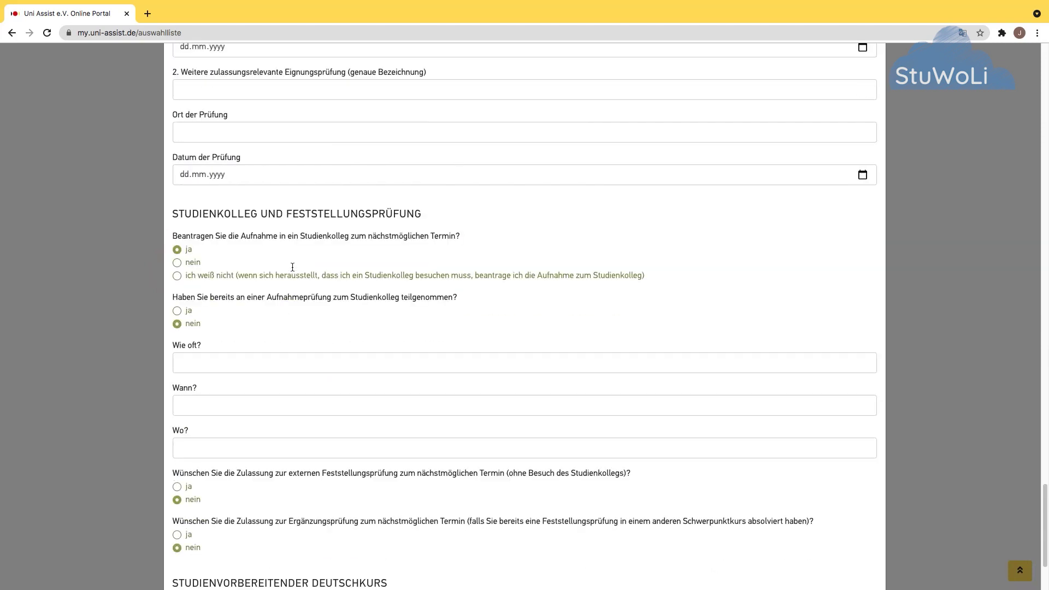
pyautogui.moveTo(245, 236); pyautogui.dragTo(467, 243)
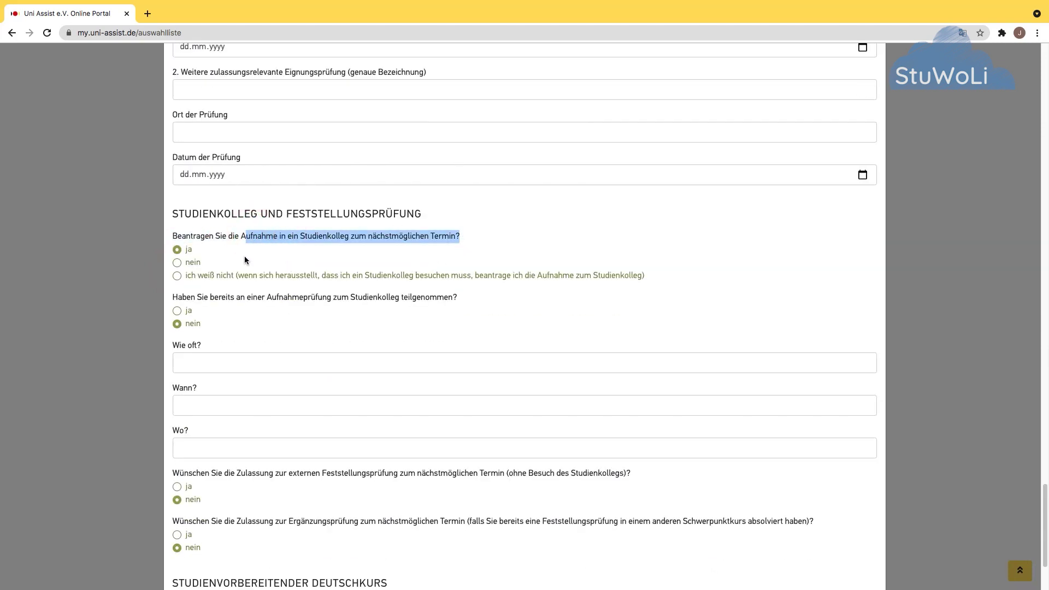
pyautogui.click(177, 249)
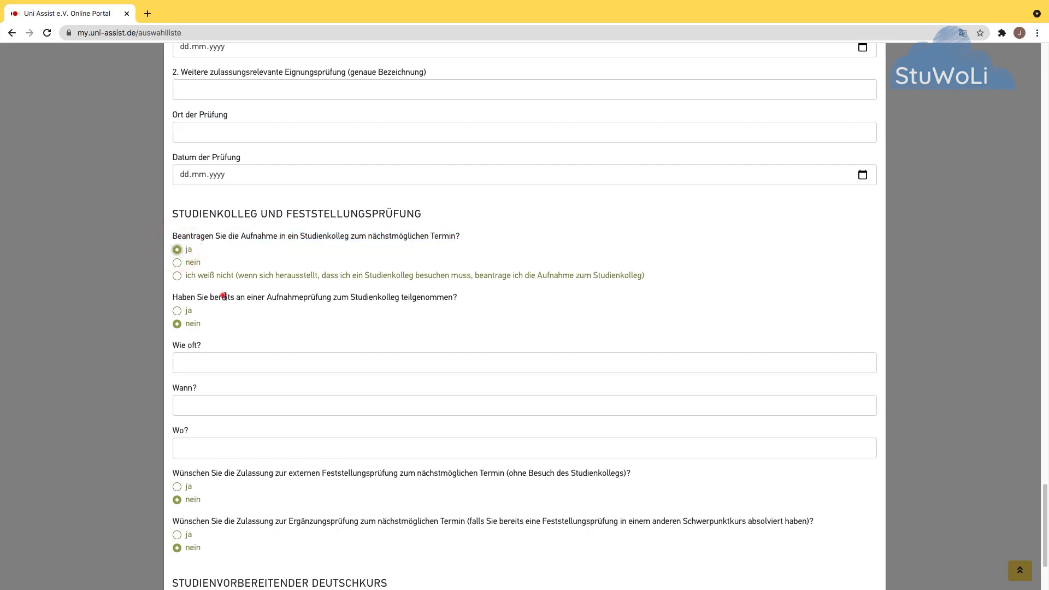
pyautogui.moveTo(224, 295); pyautogui.dragTo(481, 309)
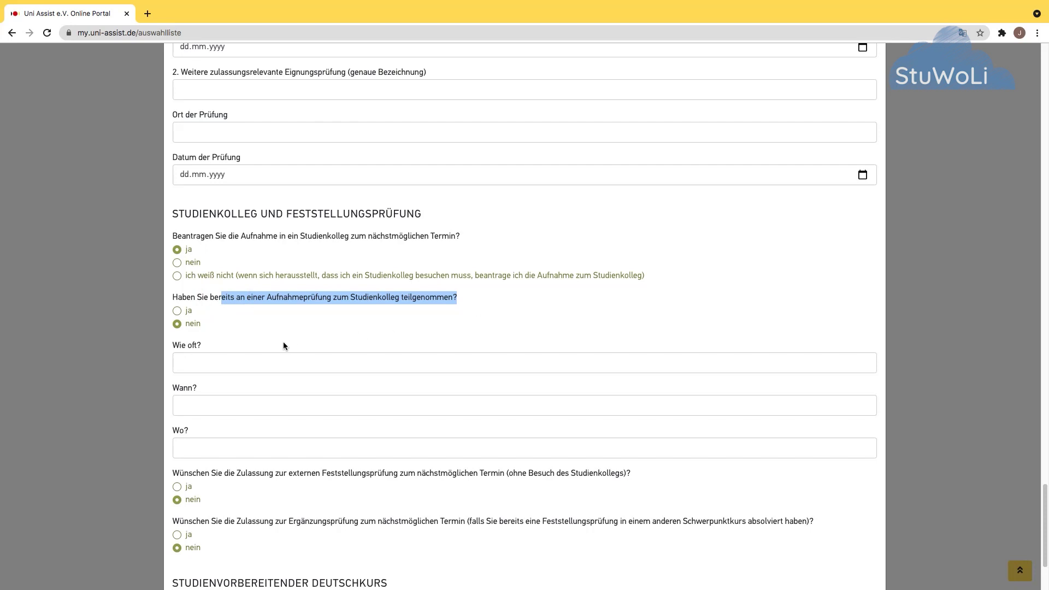
pyautogui.click(178, 326)
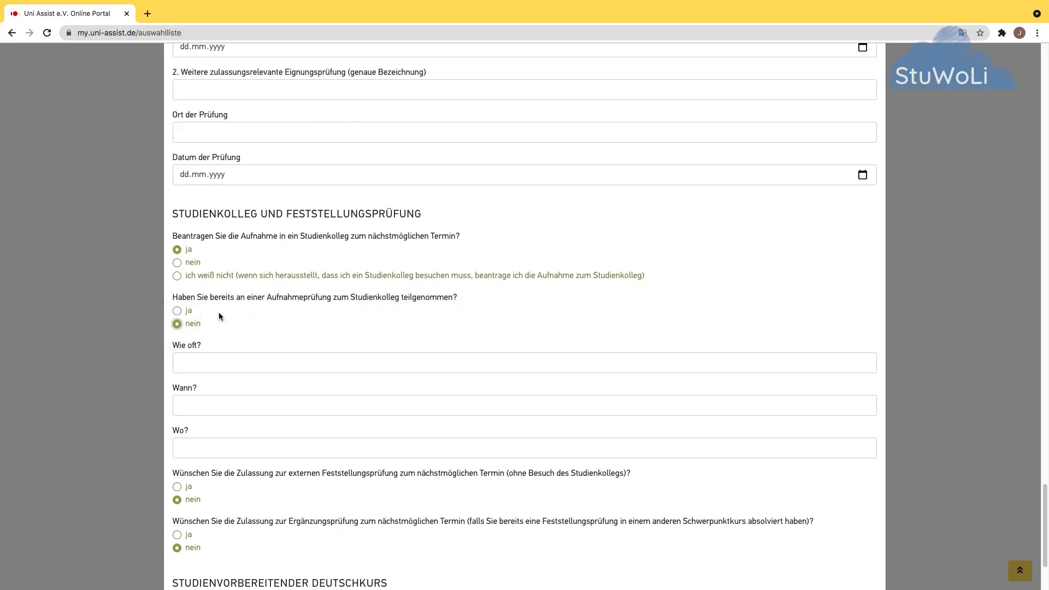
# Step: Answer "nein" to admission to both the external Feststellungsprüfung and the Ergänzungsprüfung for the Goethe-Universität application
pyautogui.scroll(-3, 350, 322)
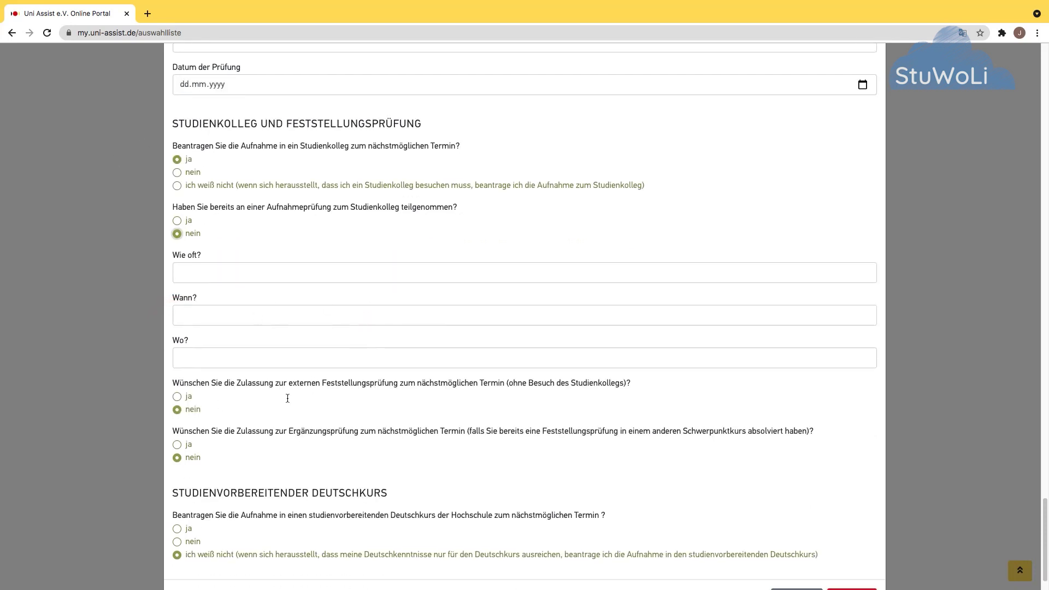
pyautogui.scroll(-1, 336, 295)
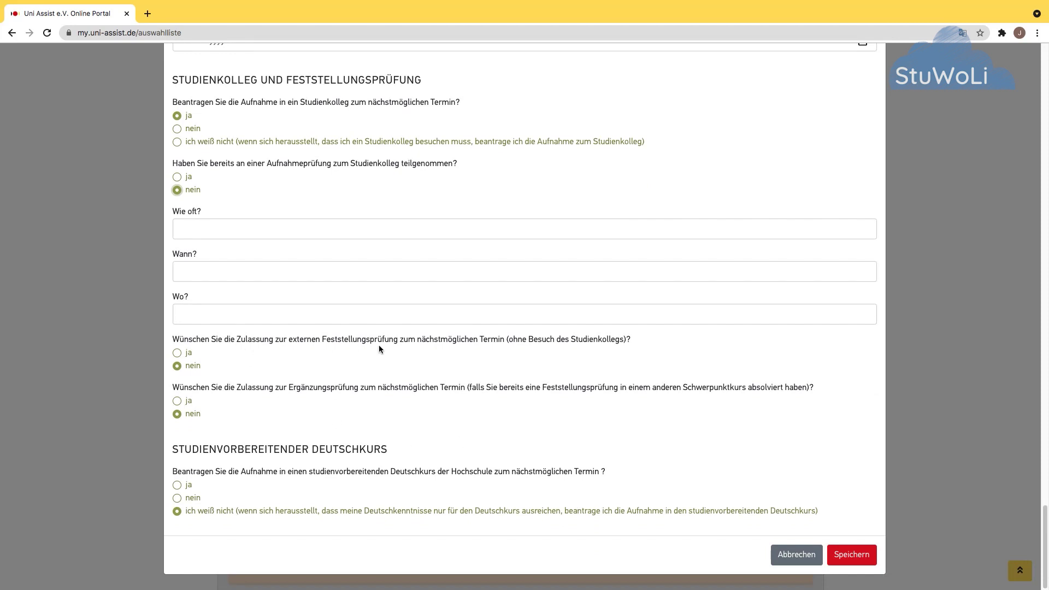
pyautogui.moveTo(322, 338); pyautogui.dragTo(401, 339)
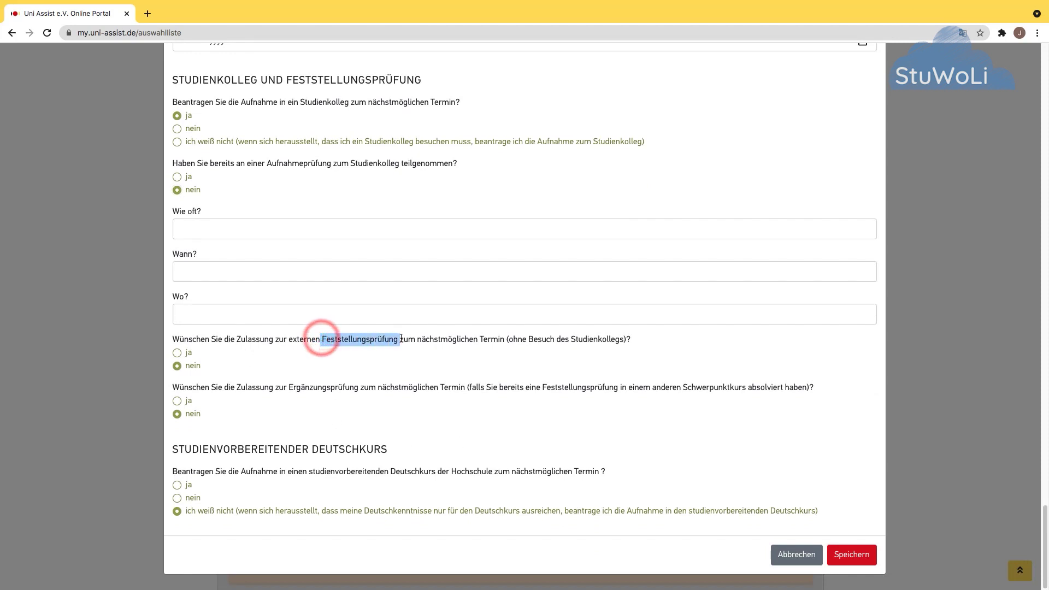
pyautogui.click(179, 365)
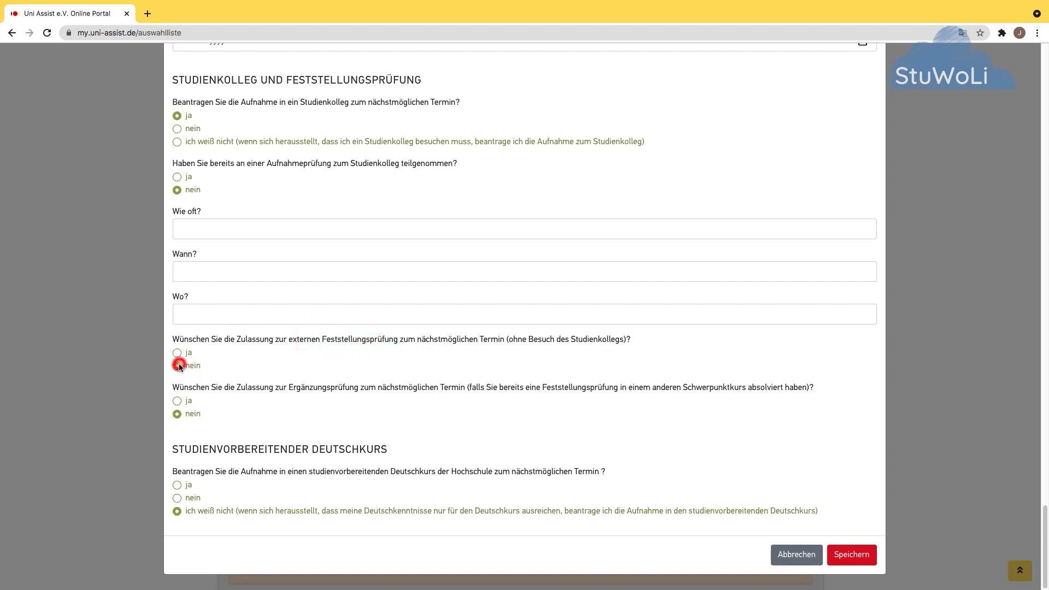
pyautogui.moveTo(288, 340); pyautogui.dragTo(396, 340)
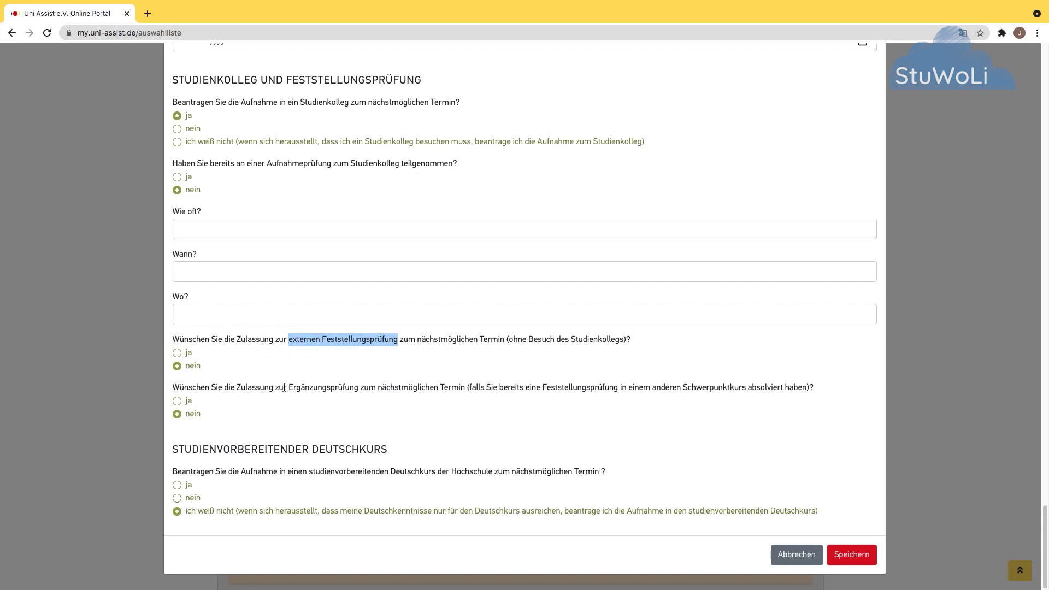
pyautogui.moveTo(288, 388); pyautogui.dragTo(358, 388)
pyautogui.click(197, 413)
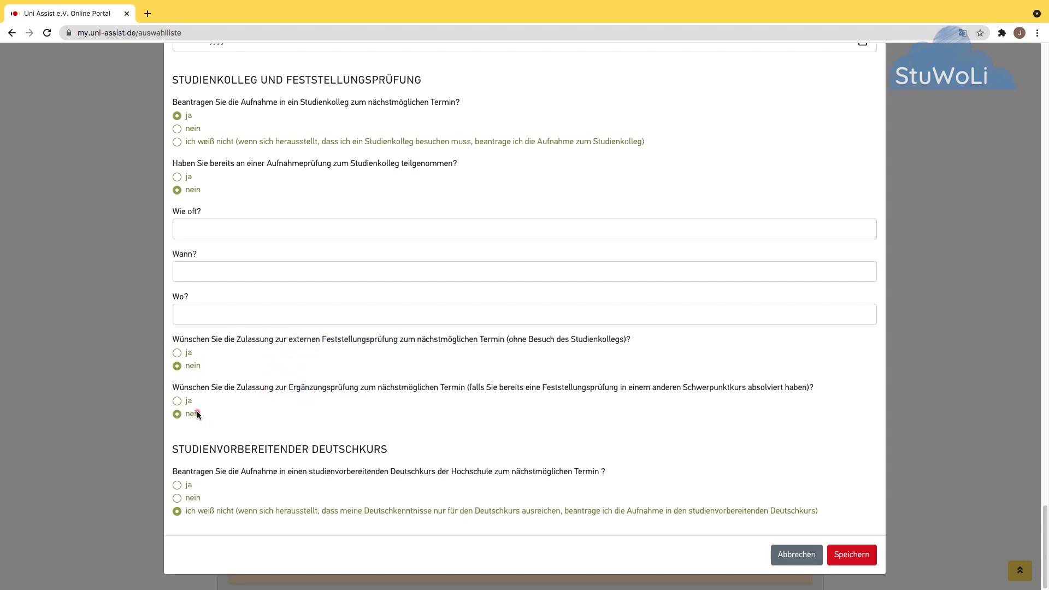
pyautogui.moveTo(288, 387); pyautogui.dragTo(360, 387)
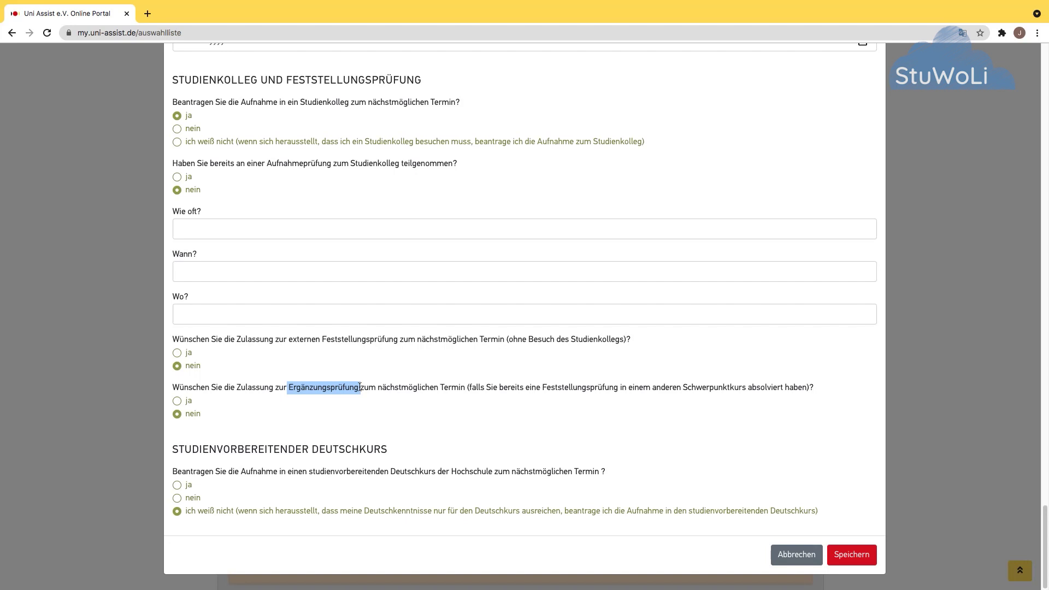
pyautogui.click(329, 396)
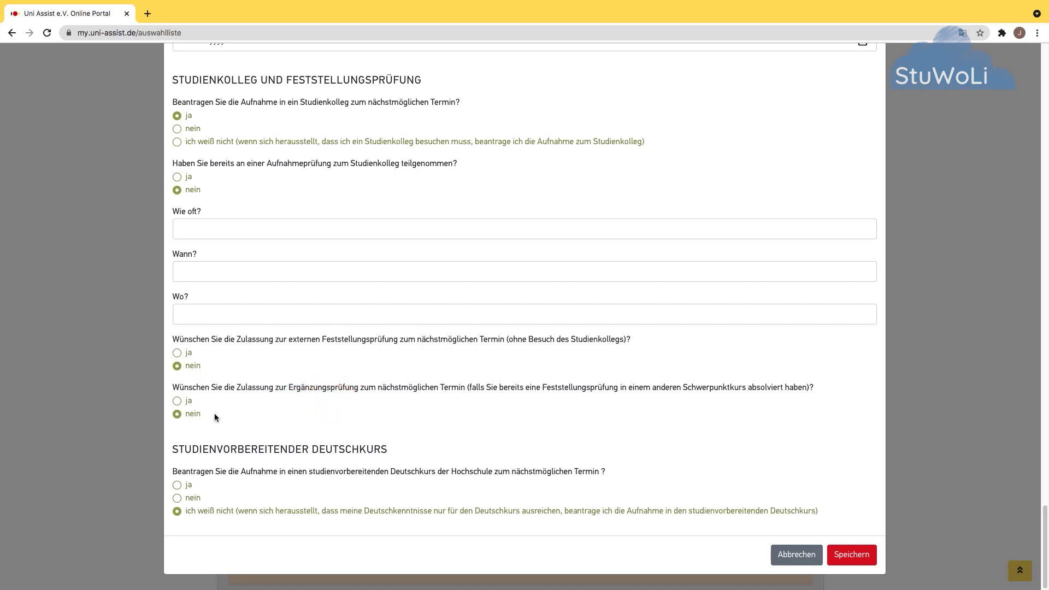
pyautogui.click(186, 415)
# Step: Choose "ich weiß nicht" for admission to the preparatory German course and save the Goethe-Universität answers
pyautogui.click(227, 510)
pyautogui.click(859, 555)
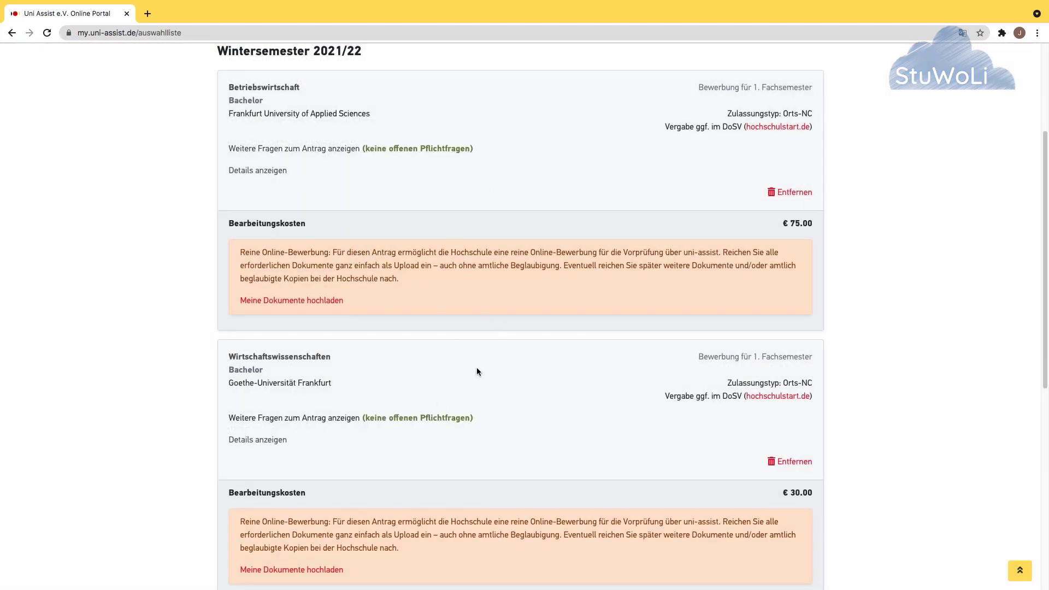
# Step: Compare the processing costs of both Bachelor applications and remove the Goethe-Universität Frankfurt Wirtschaftswissenschaften application from the selection list
pyautogui.moveTo(781, 226); pyautogui.dragTo(818, 223)
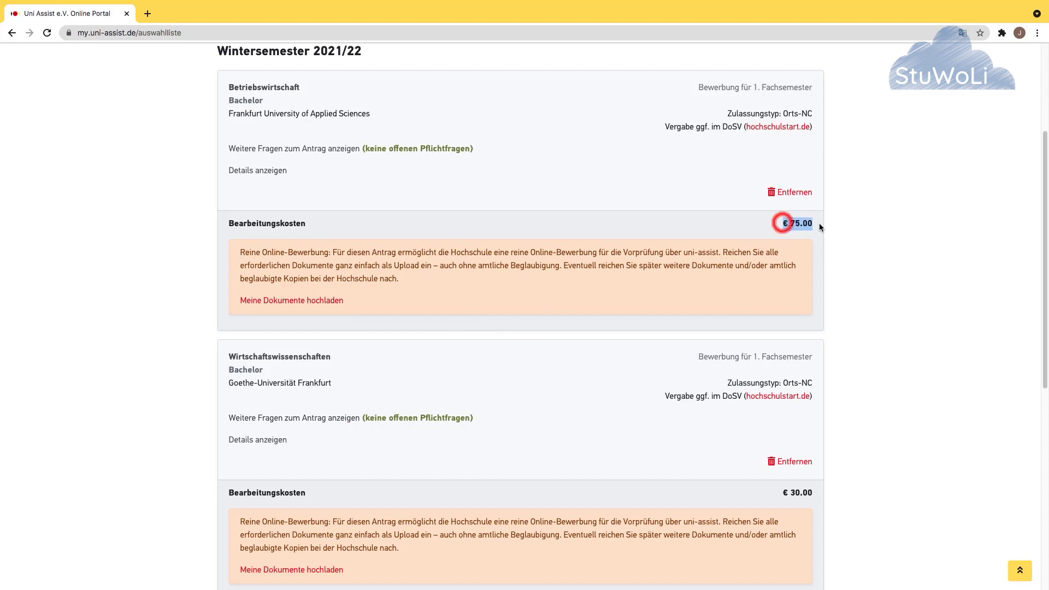
pyautogui.moveTo(785, 493); pyautogui.dragTo(812, 496)
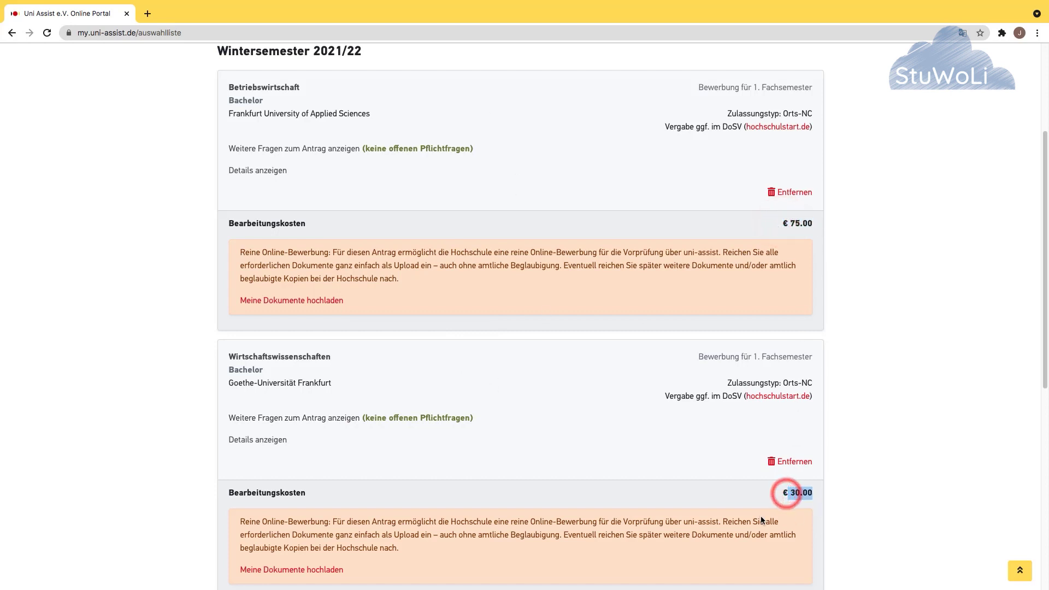
pyautogui.click(653, 466)
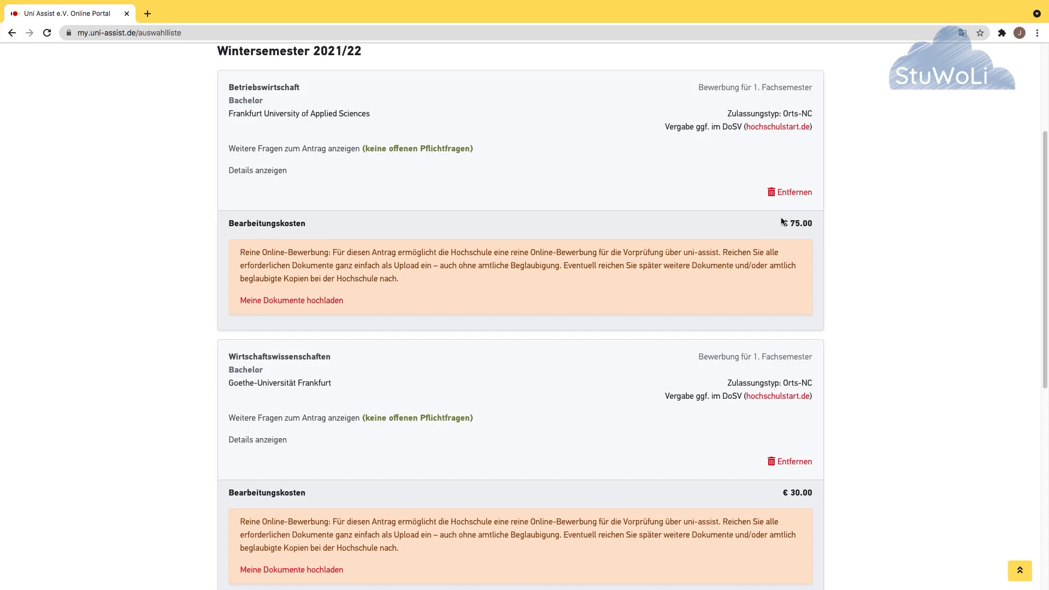
pyautogui.moveTo(790, 224); pyautogui.dragTo(799, 225)
pyautogui.click(538, 436)
pyautogui.click(791, 463)
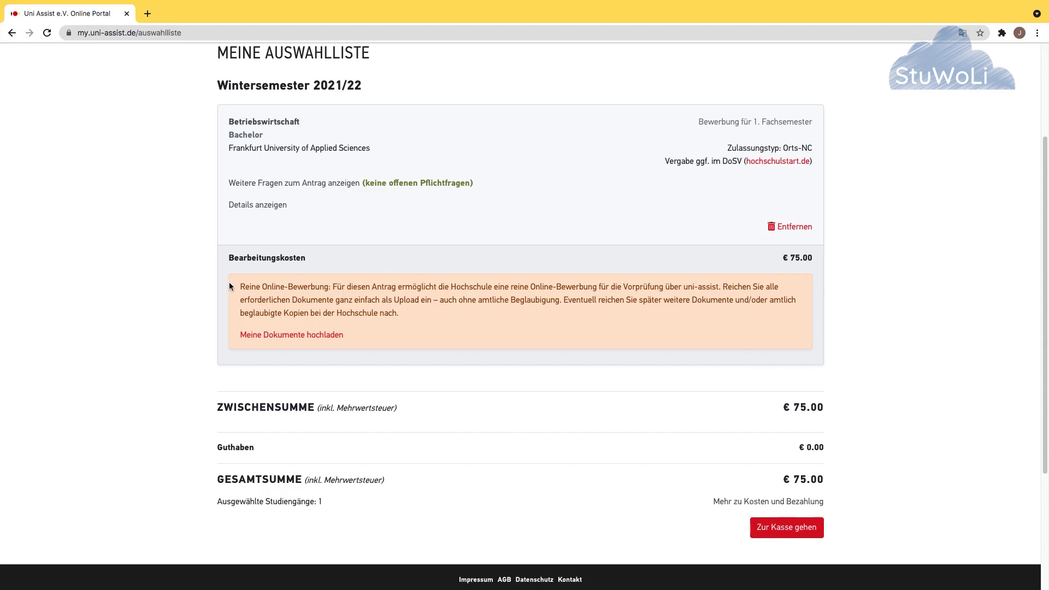
# Step: Read the "Reine Online-Bewerbung" note for the Betriebswirtschaft application and review the cost summary below it
pyautogui.moveTo(236, 286); pyautogui.dragTo(328, 286)
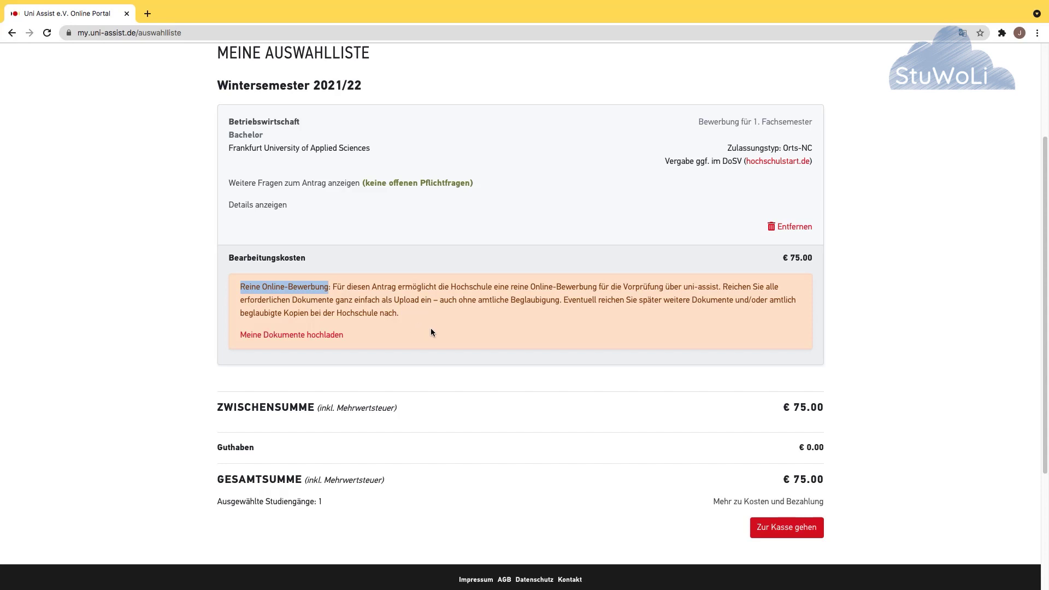
pyautogui.click(464, 323)
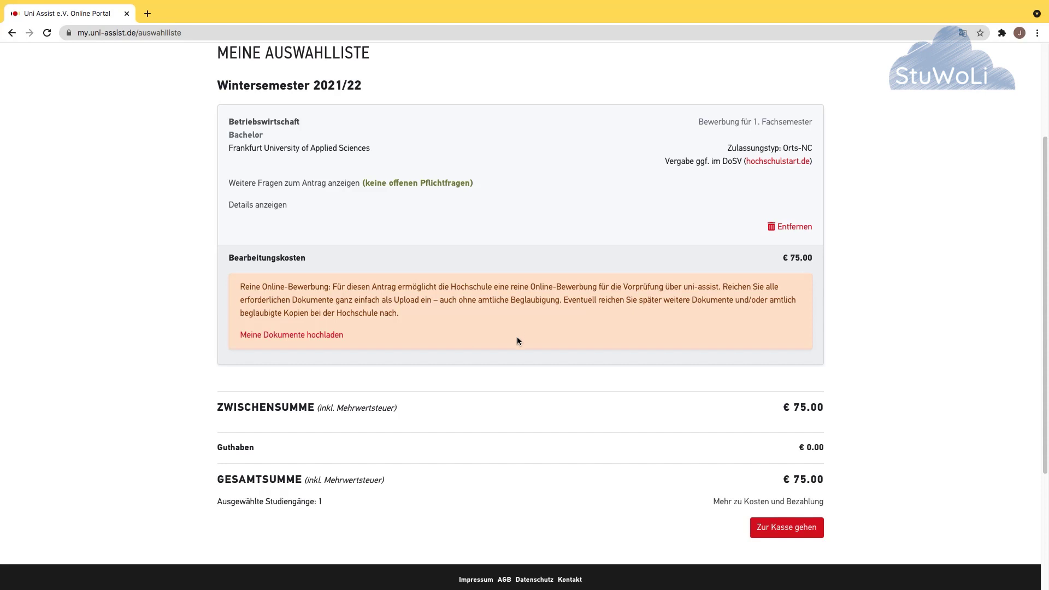
pyautogui.scroll(-1, 517, 339)
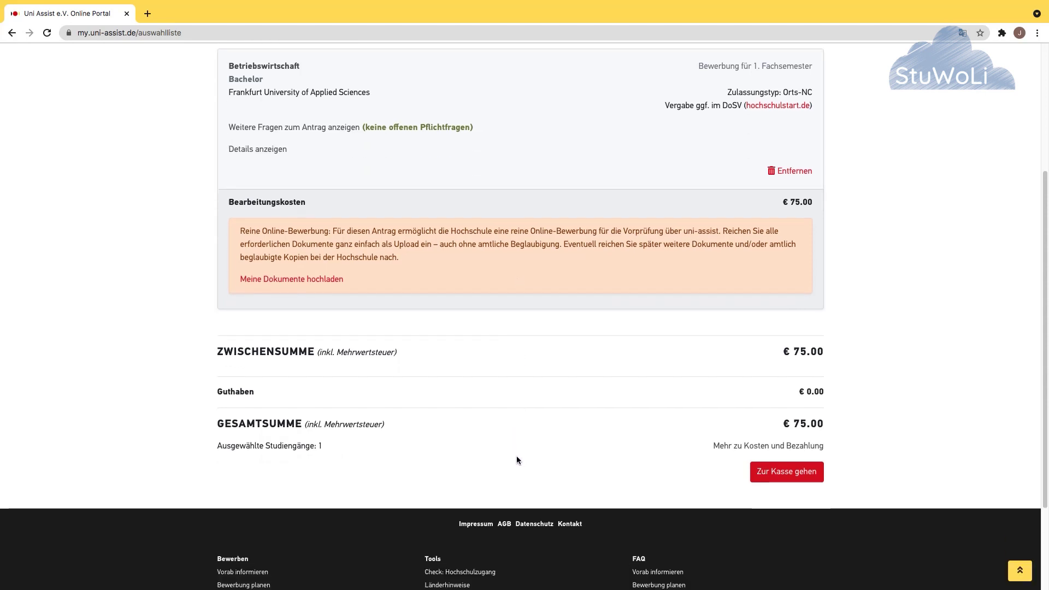